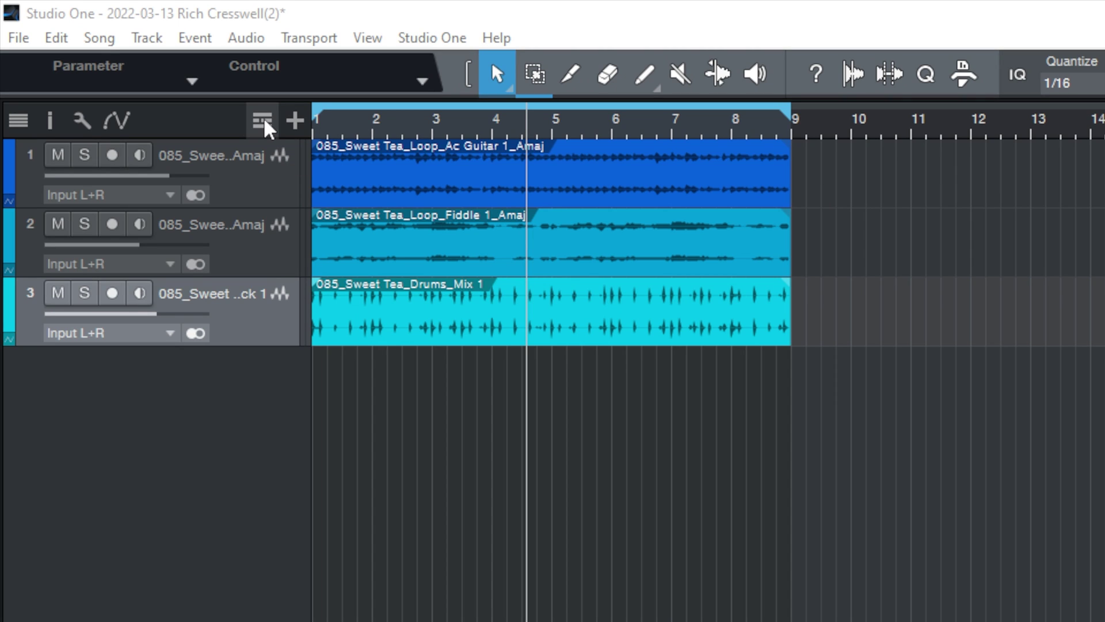
Step: Show the Ruler, Marker, Arranger and Chords lanes from the global tracks list
click(263, 120)
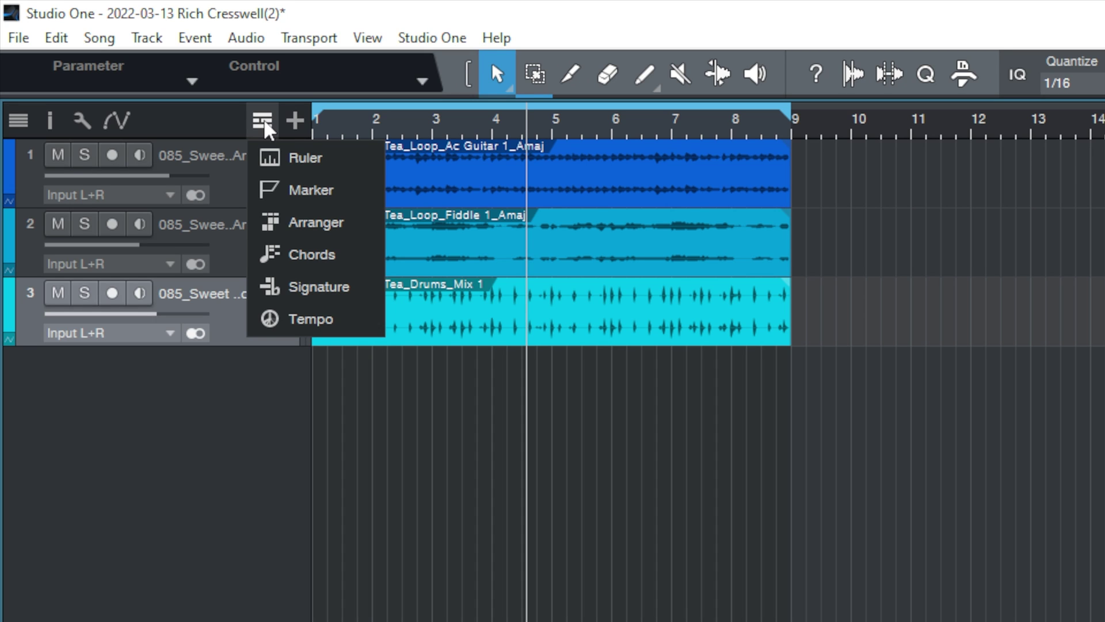
click(282, 164)
click(260, 122)
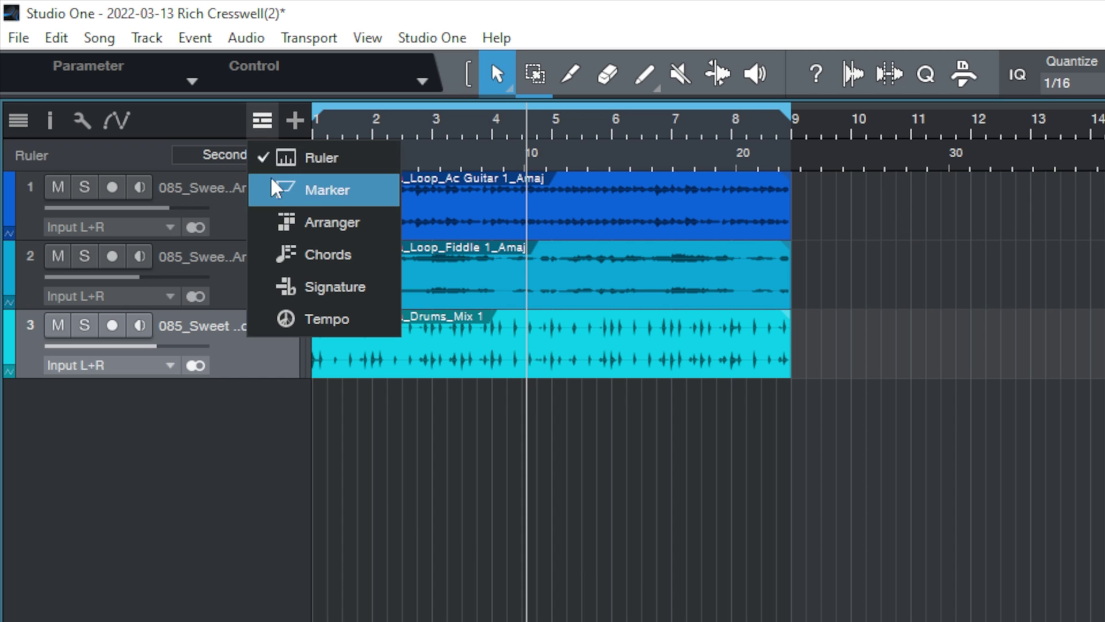
click(279, 187)
click(262, 125)
click(291, 221)
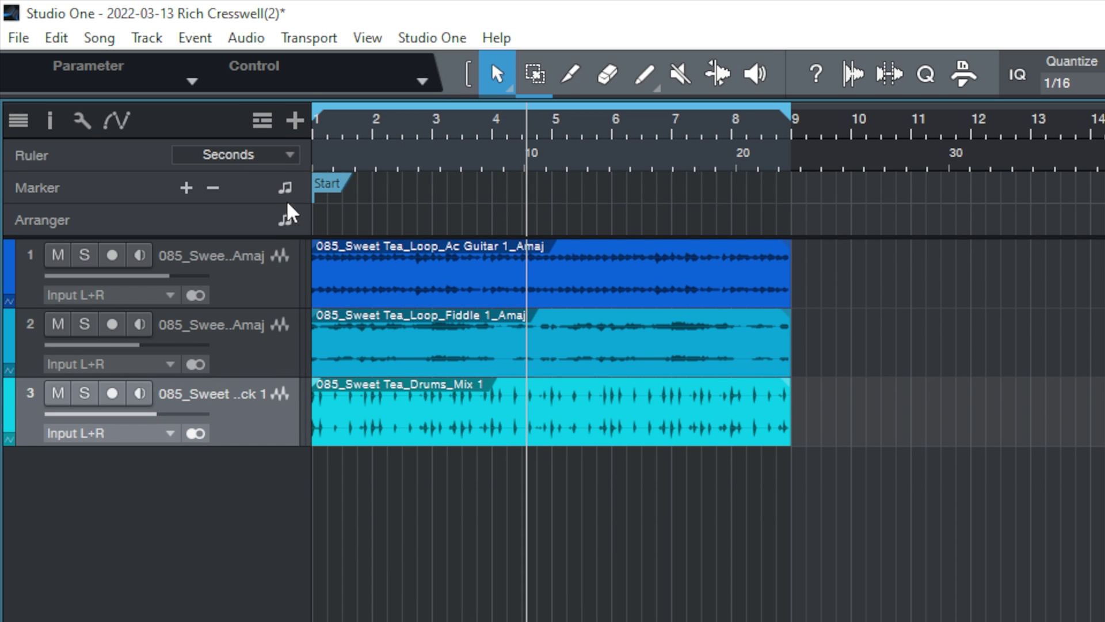
click(264, 123)
click(291, 255)
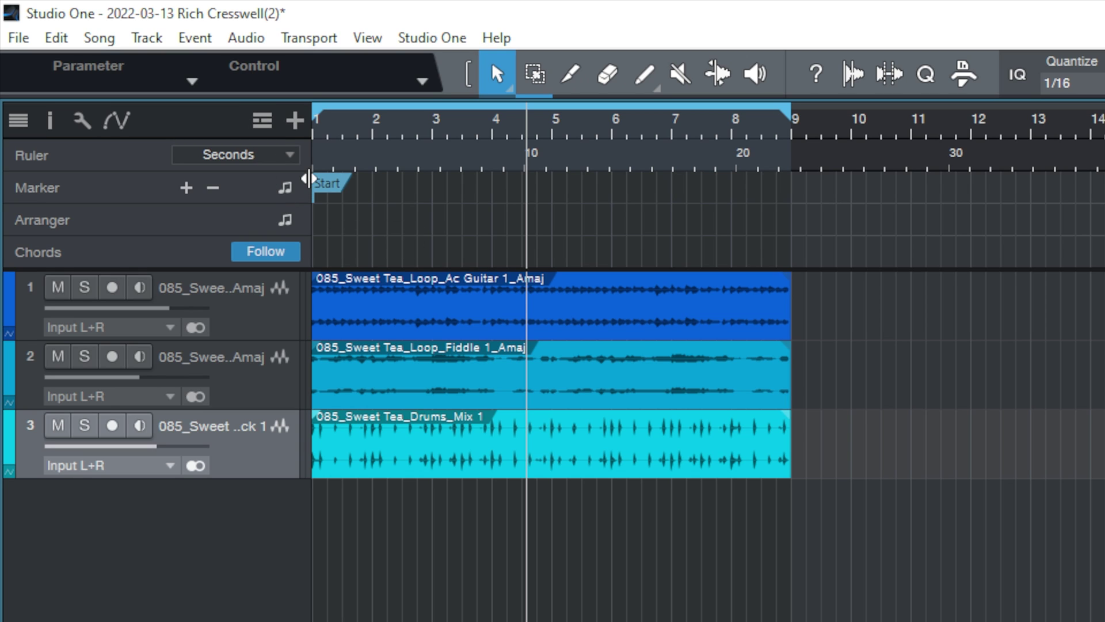
Step: Widen the track header panel, hide the four lanes, and show only the Chords track
drag(308, 179, 396, 187)
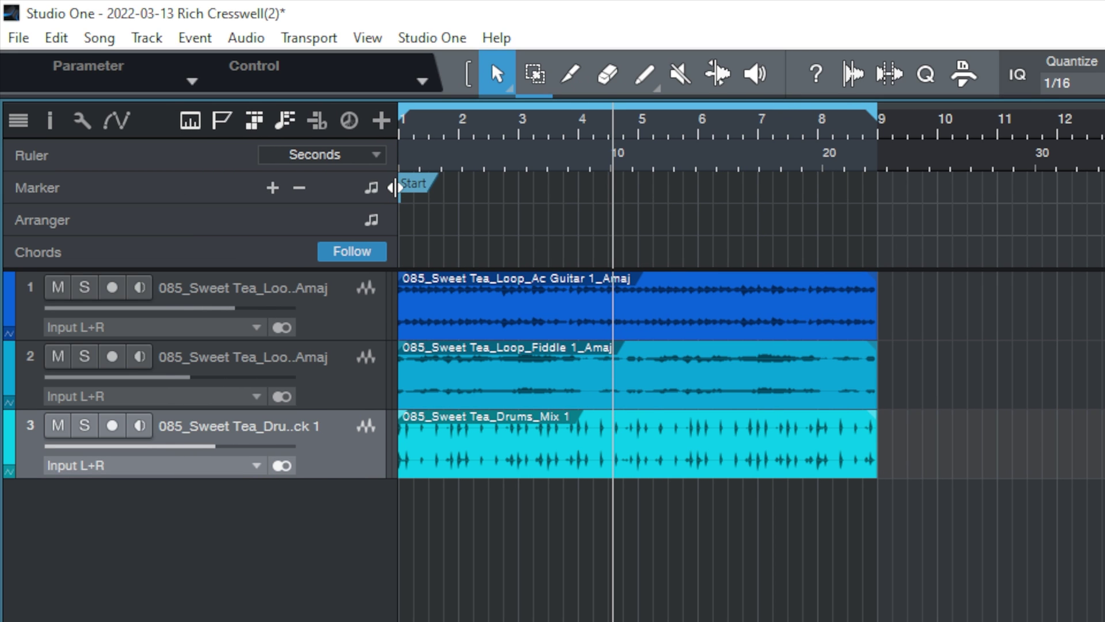
click(189, 120)
click(224, 122)
click(255, 123)
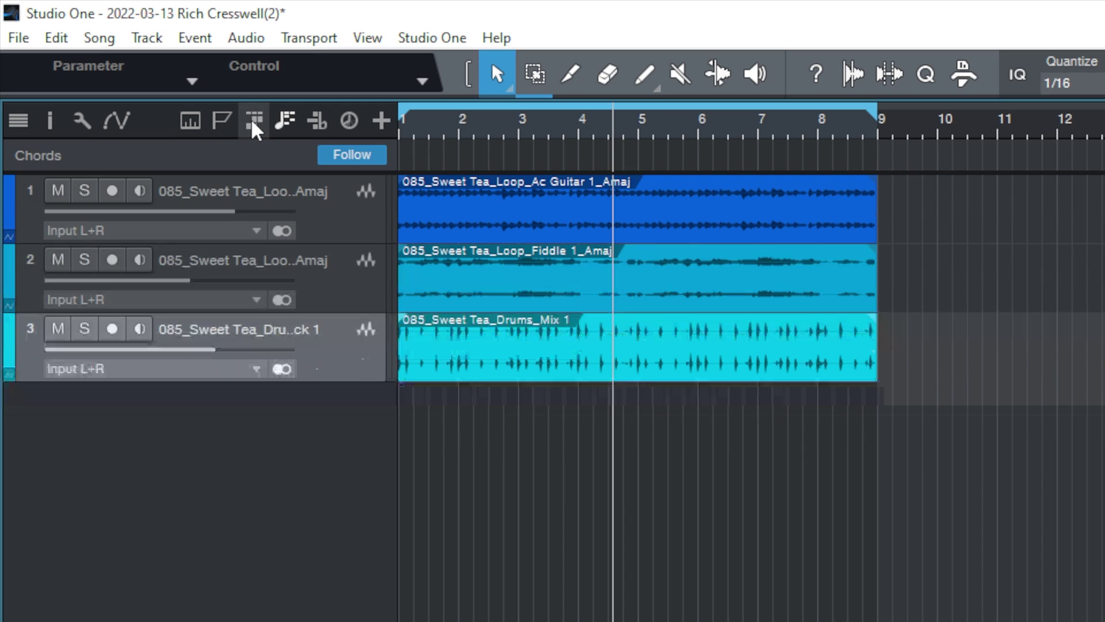
click(284, 122)
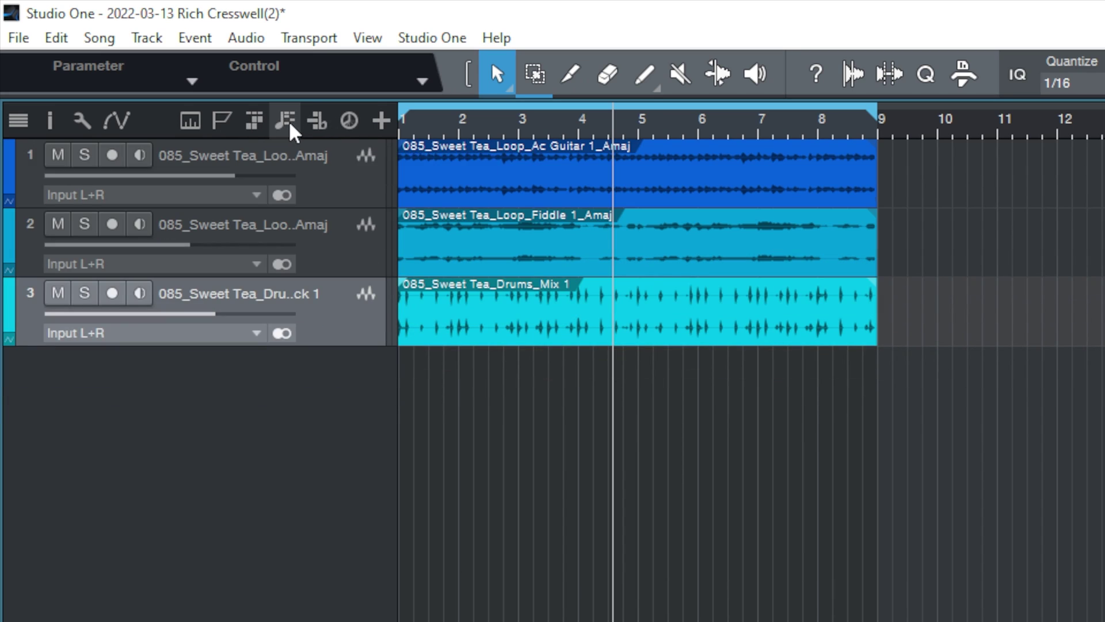
click(290, 125)
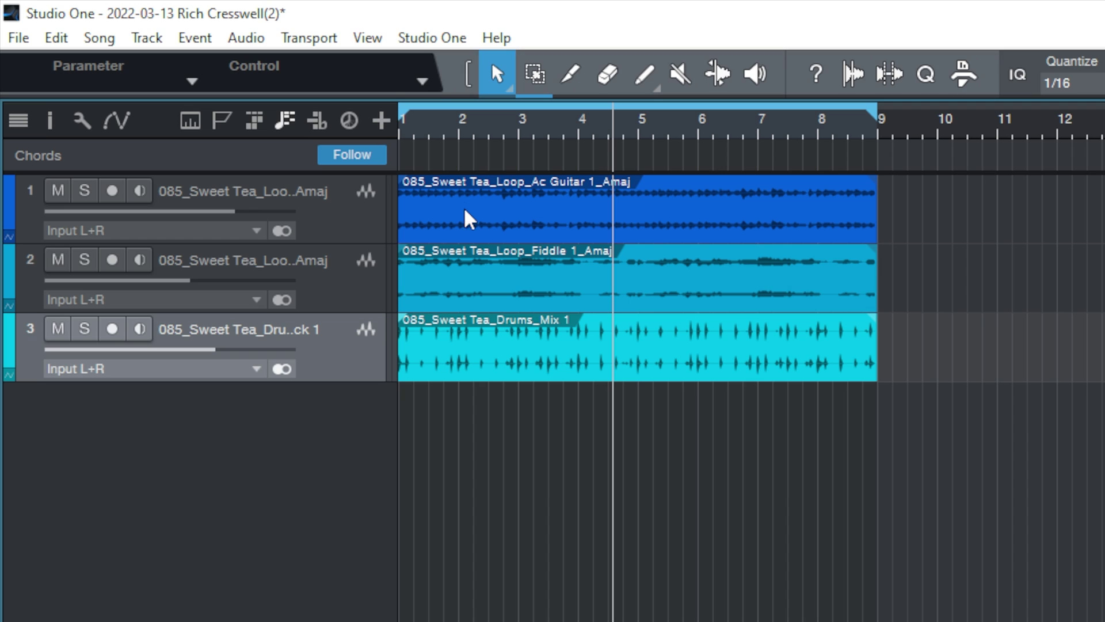
Step: Play the song, then extract A and E chords from the Ac Guitar loop onto the Chords track
key(Home)
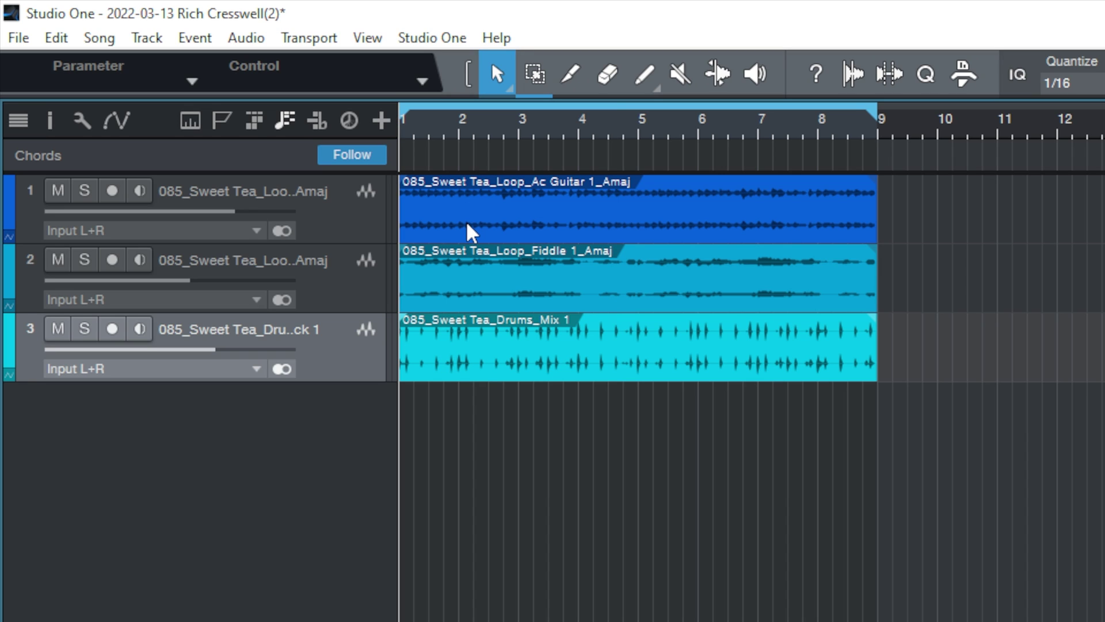
key(space)
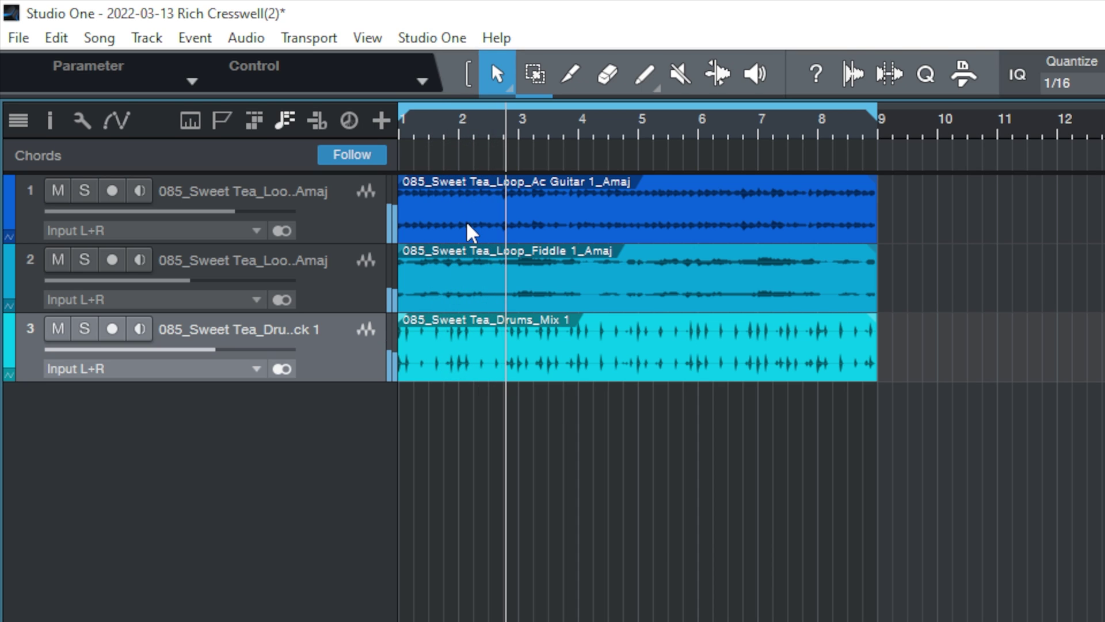
key(space)
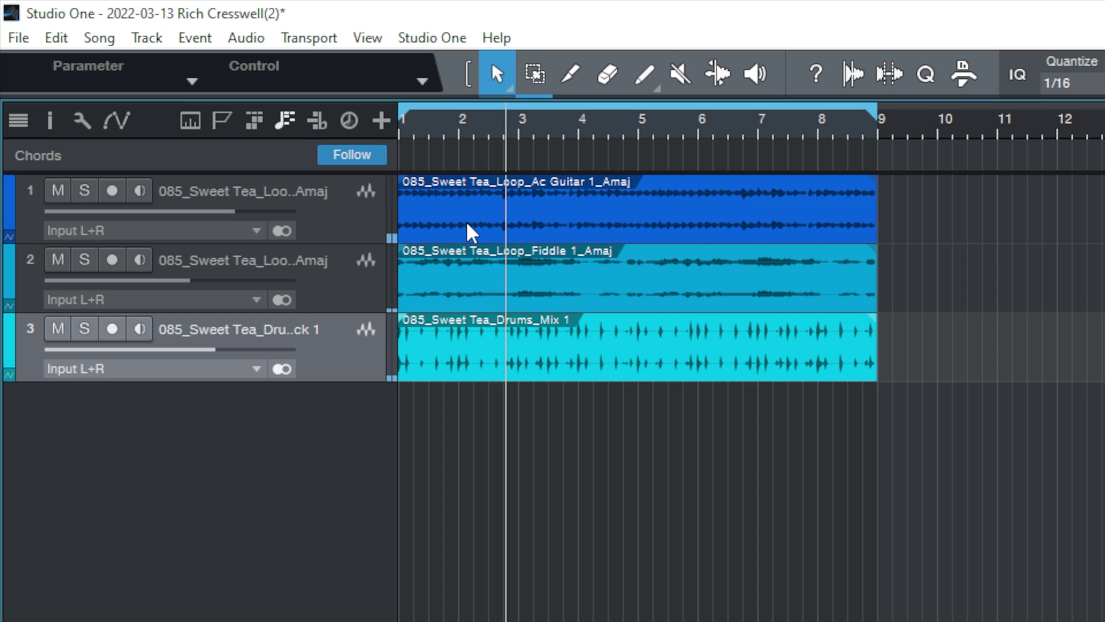
drag(471, 230, 473, 168)
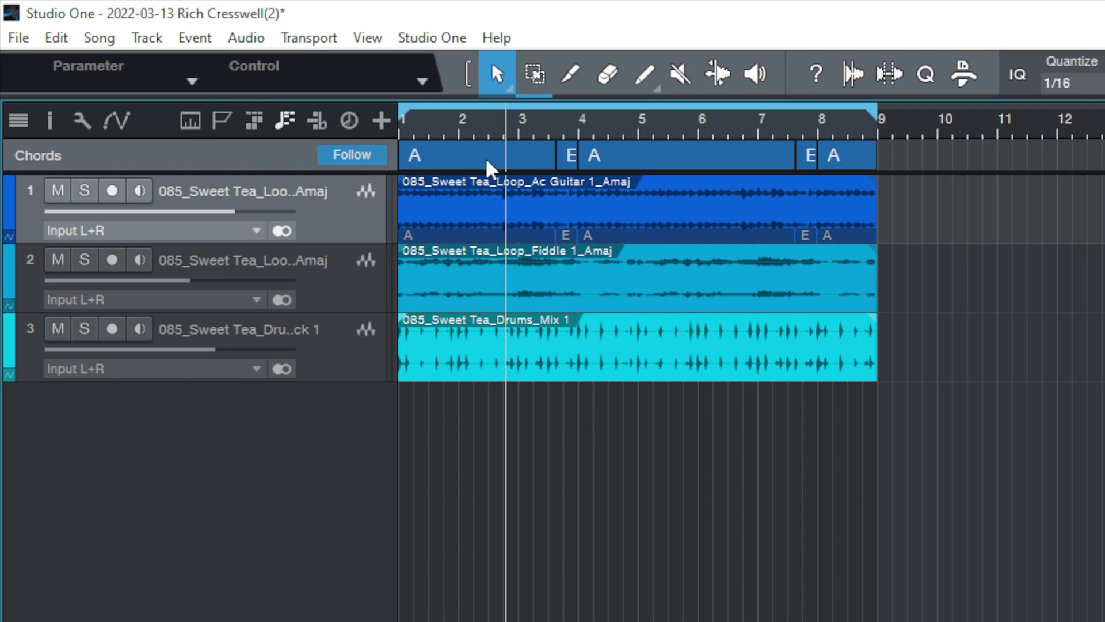
key(e)
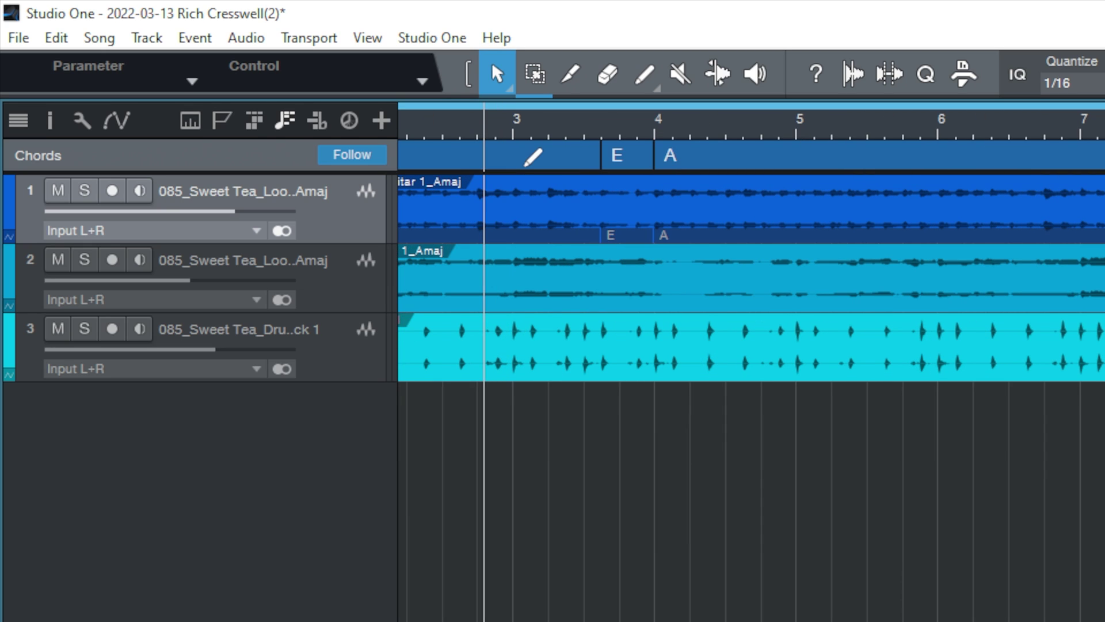
key(w)
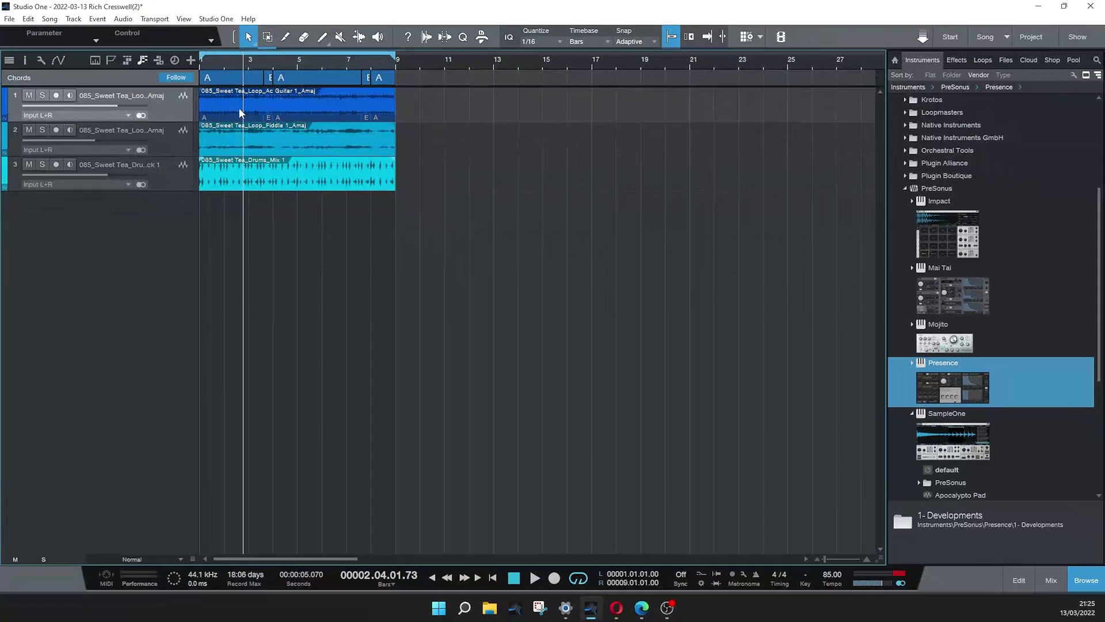
Step: Add a Presence instrument track loaded with the Piano > Acoustic Piano - Ballad preset
drag(968, 379, 167, 231)
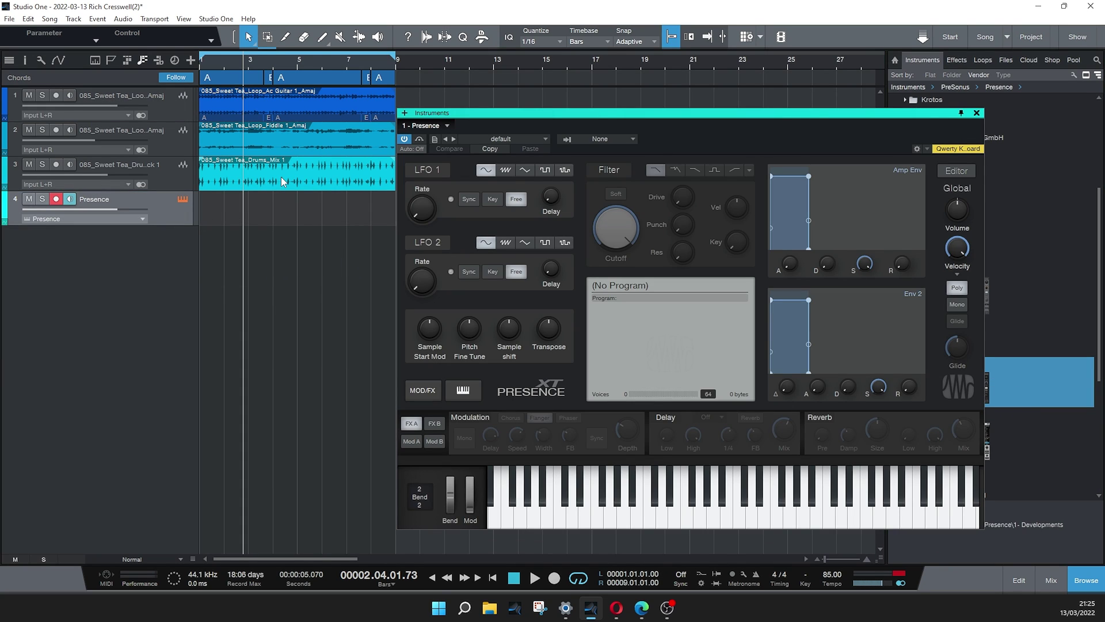
click(506, 139)
click(525, 292)
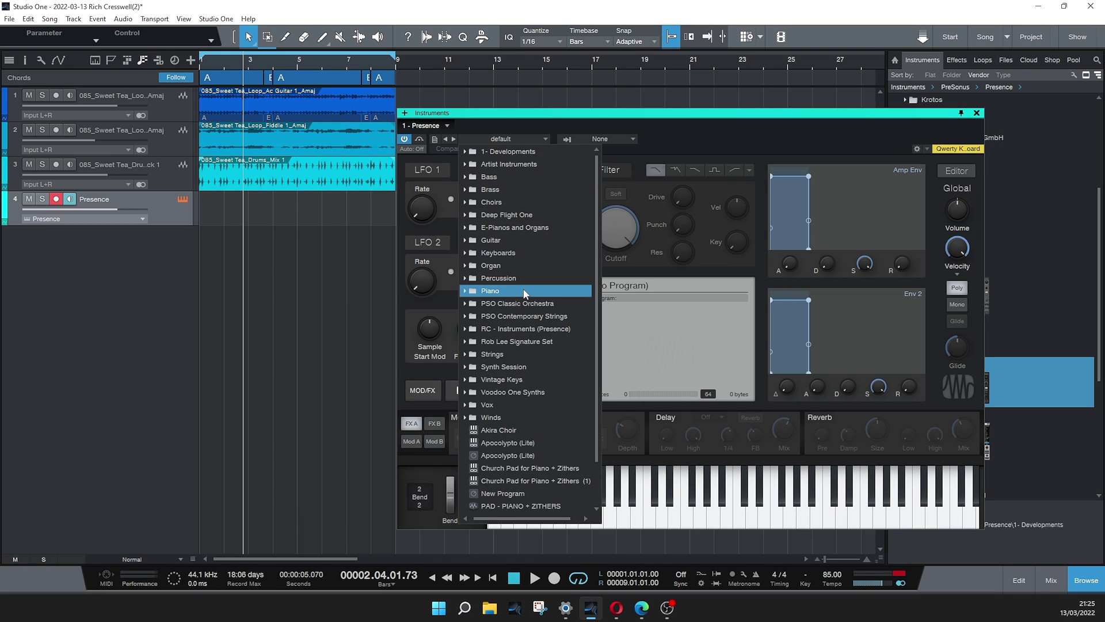
click(528, 341)
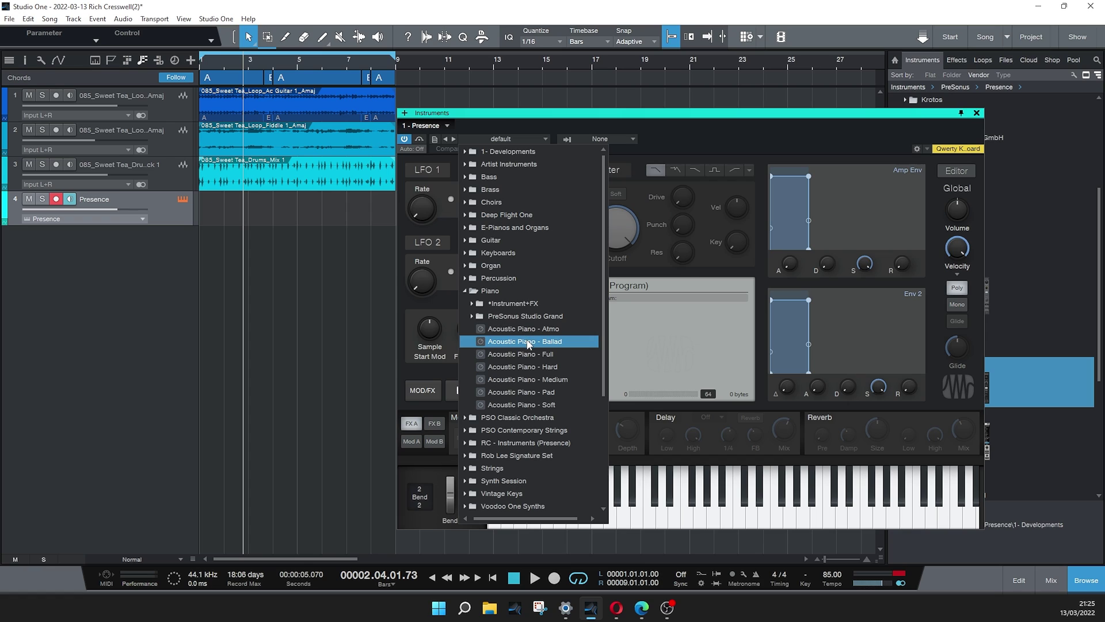
click(765, 130)
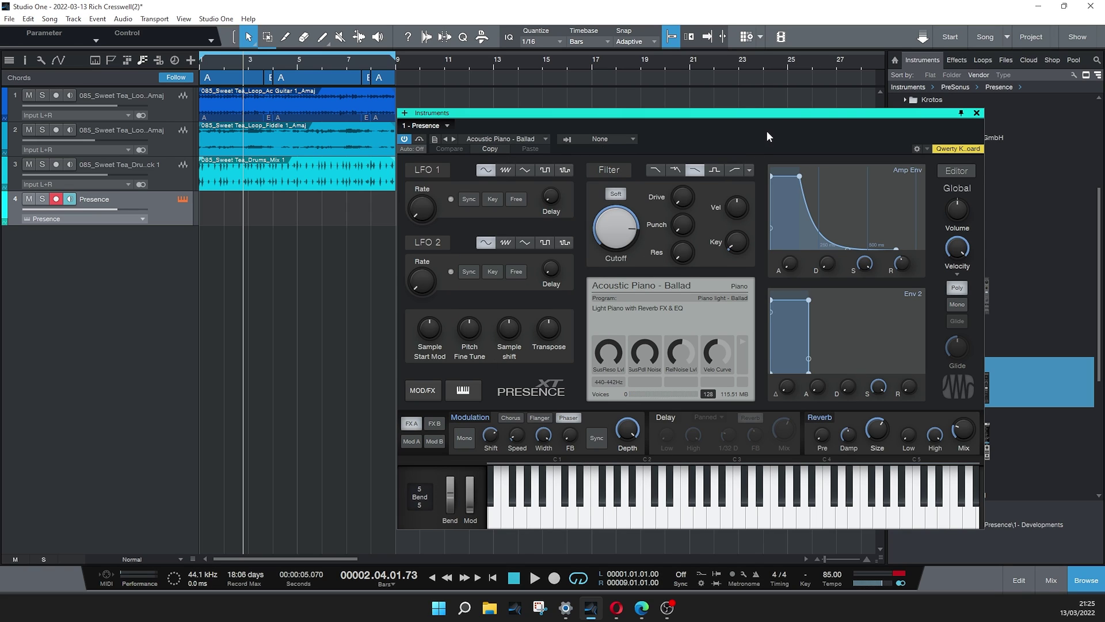
click(976, 113)
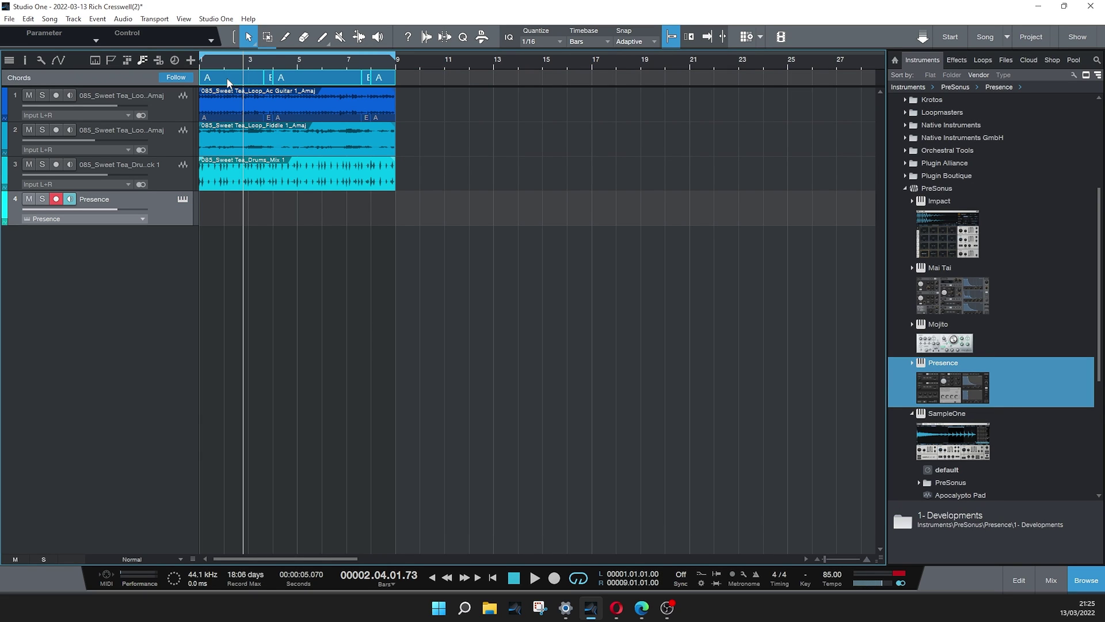
Step: Copy the A and E chords onto the Presence track as MIDI, play them, and merge into one part
drag(227, 78, 232, 213)
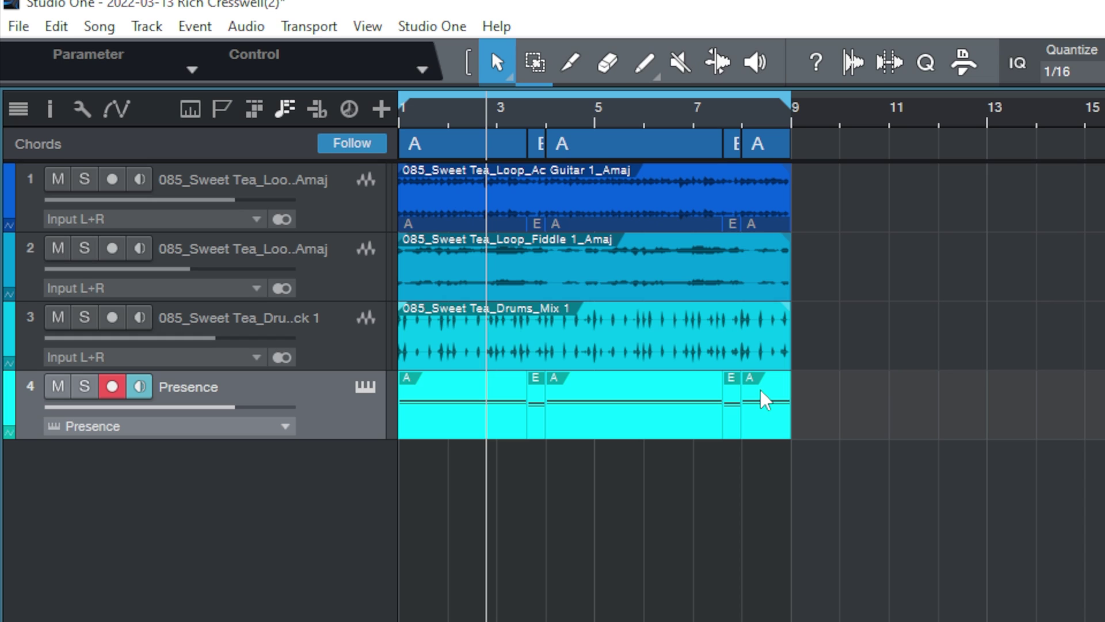
key(space)
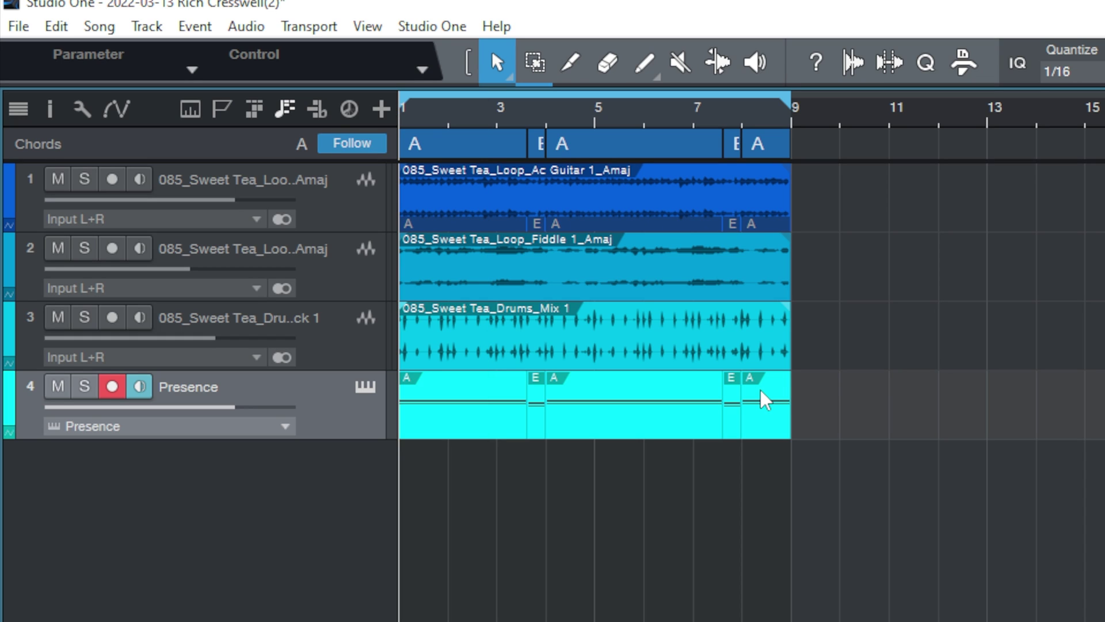
key(space)
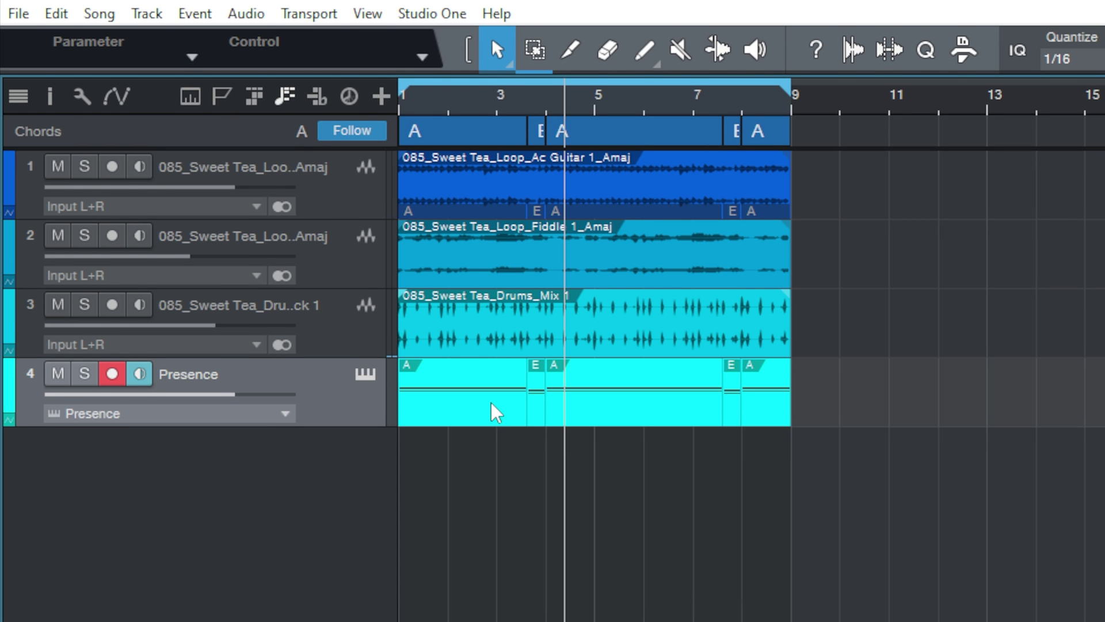
key(g)
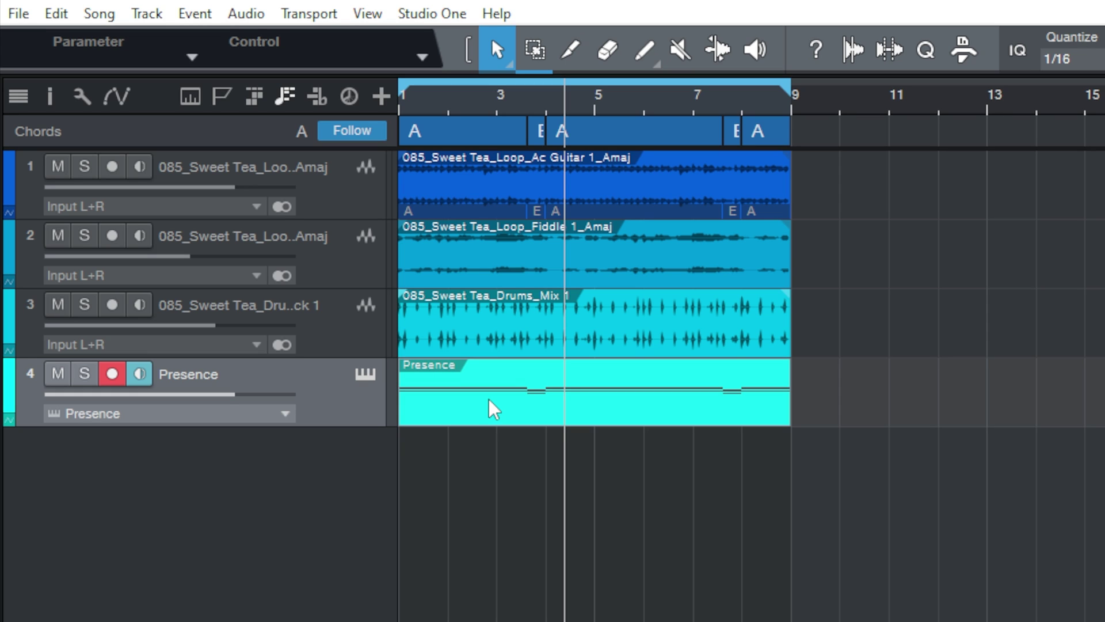
Step: Open the Presence part in an enlarged note editor and select the three long A-chord notes at bar 1
double_click(494, 410)
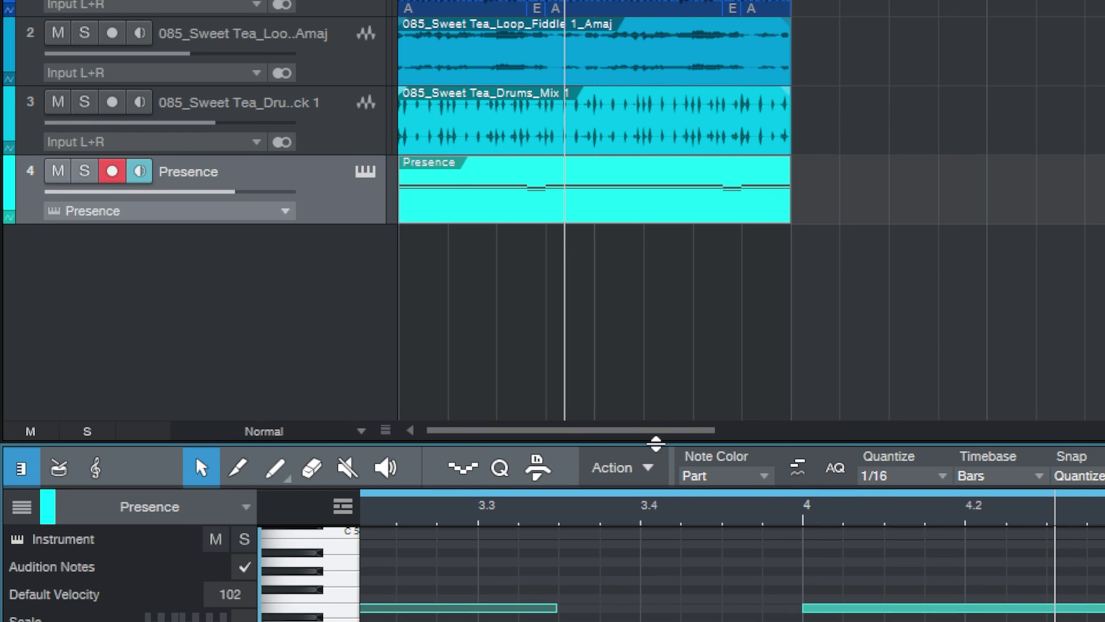
drag(654, 445, 611, 244)
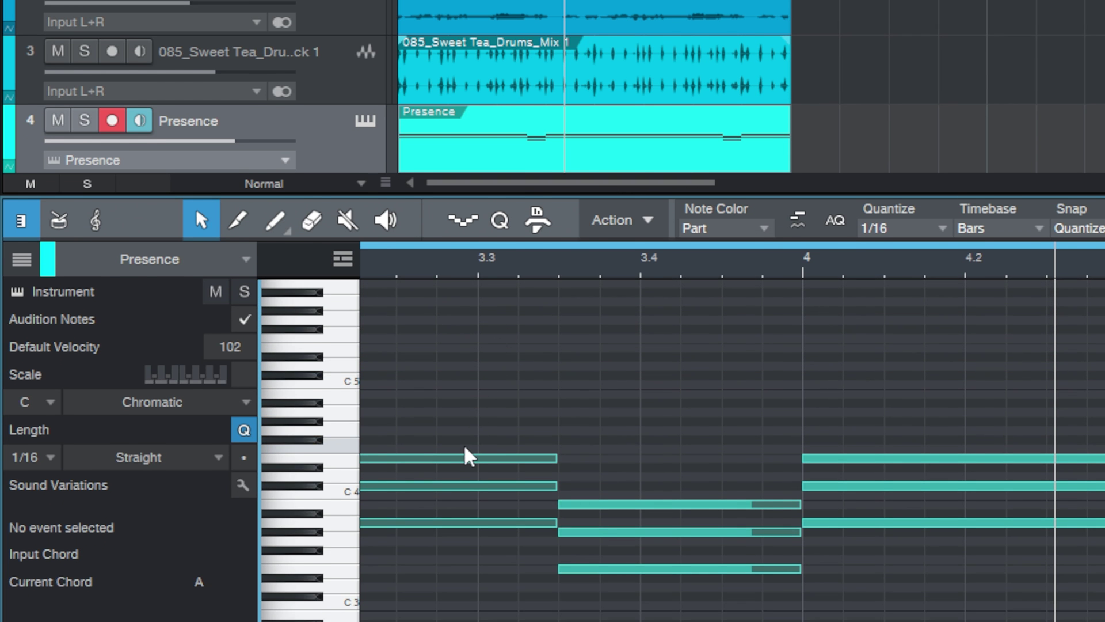
scroll(477, 481, down, 2)
scroll(479, 448, left, 5)
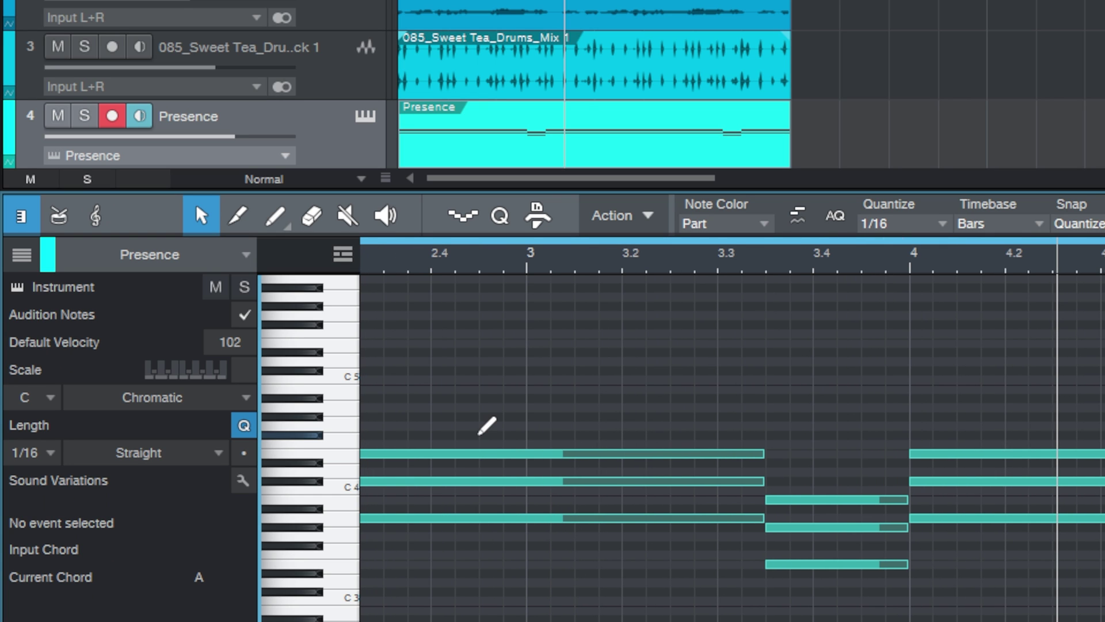
scroll(477, 444, down, 2)
scroll(478, 445, left, 4)
scroll(479, 443, left, 2)
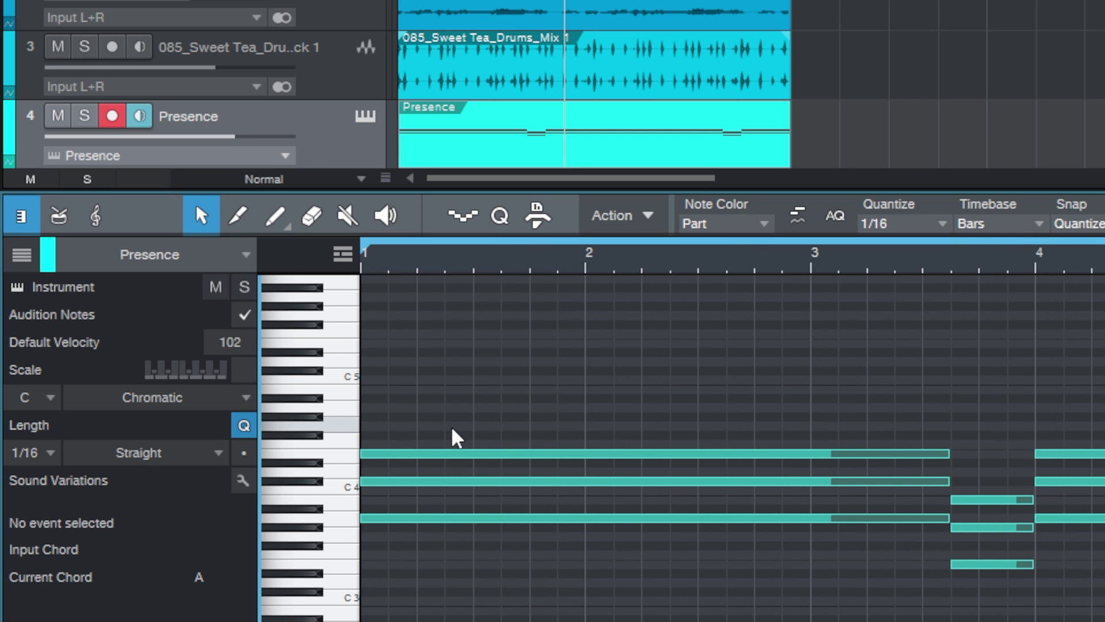
drag(454, 413, 539, 536)
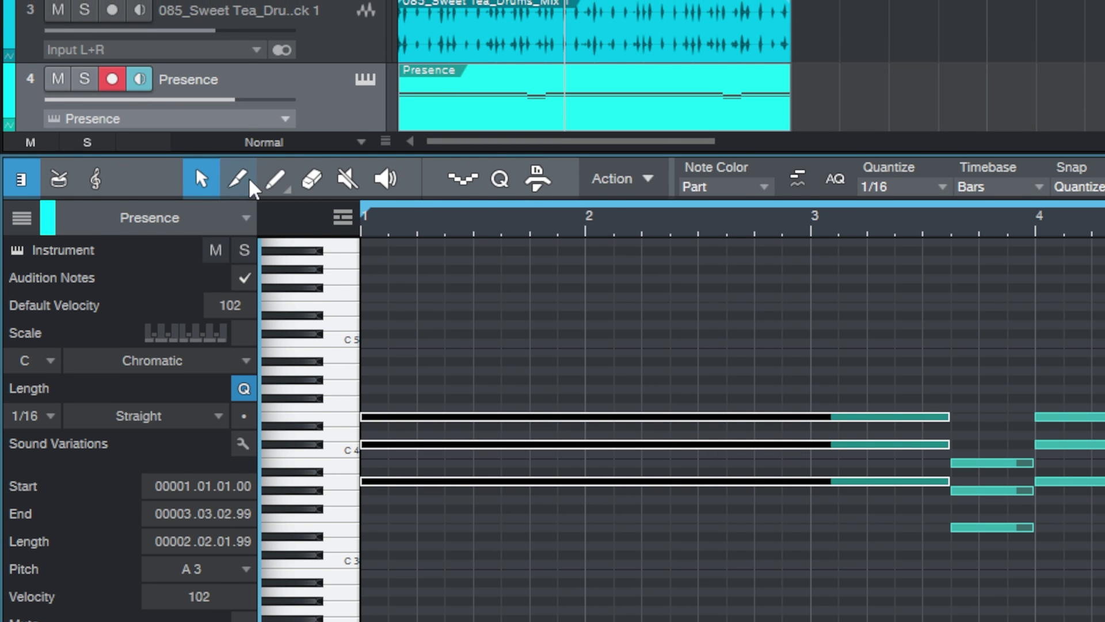
Step: Split the three selected opening chord notes at bar 2 with the Pencil tool
click(237, 126)
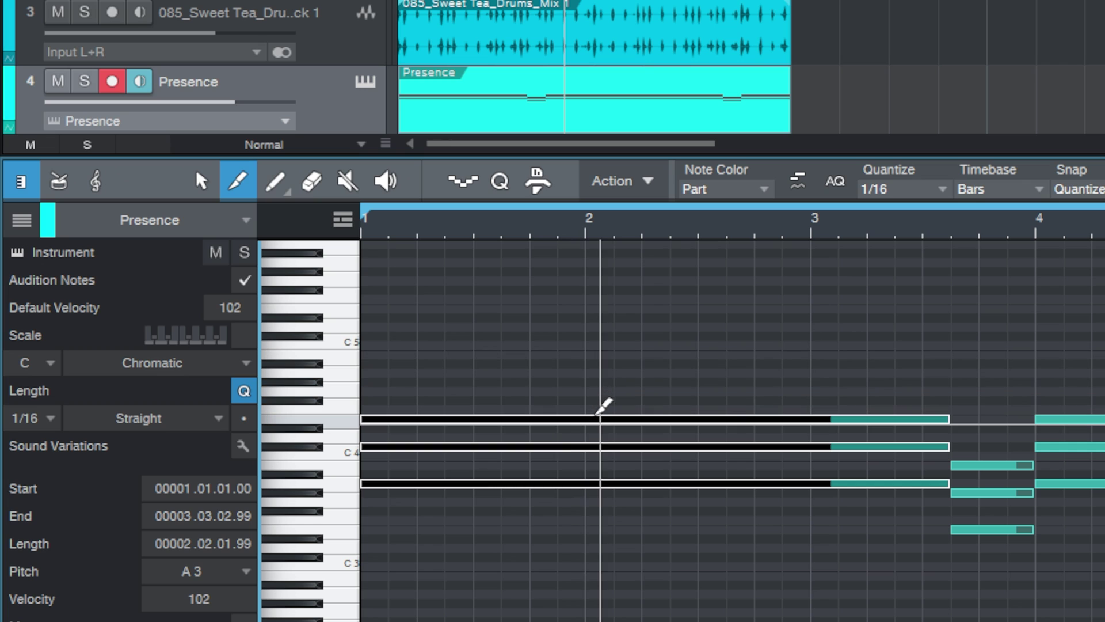
alt+click(592, 418)
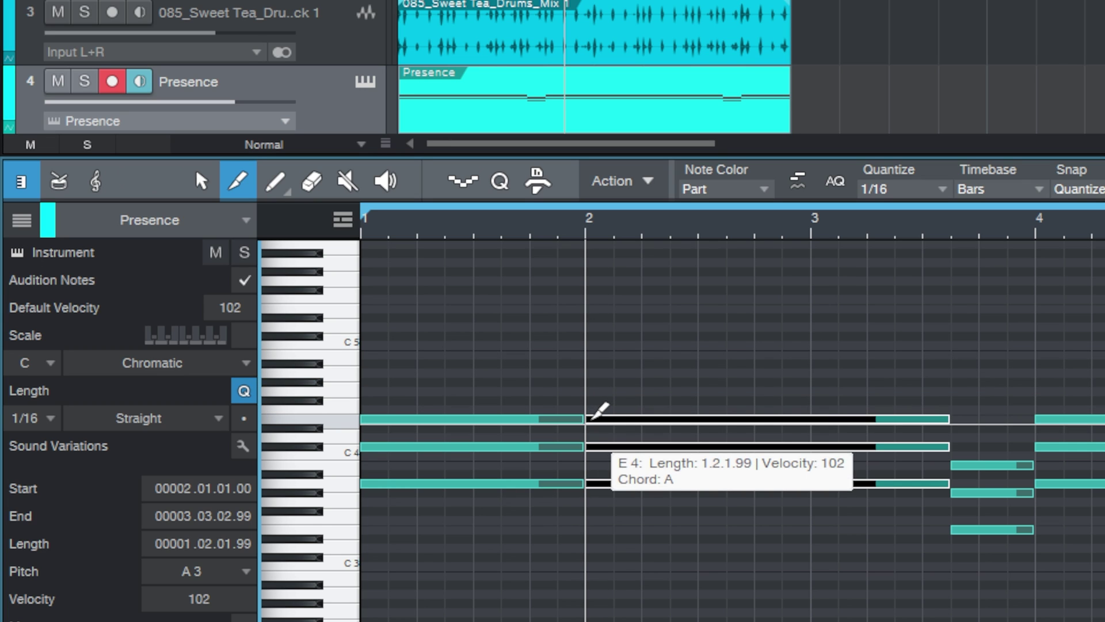
key(w)
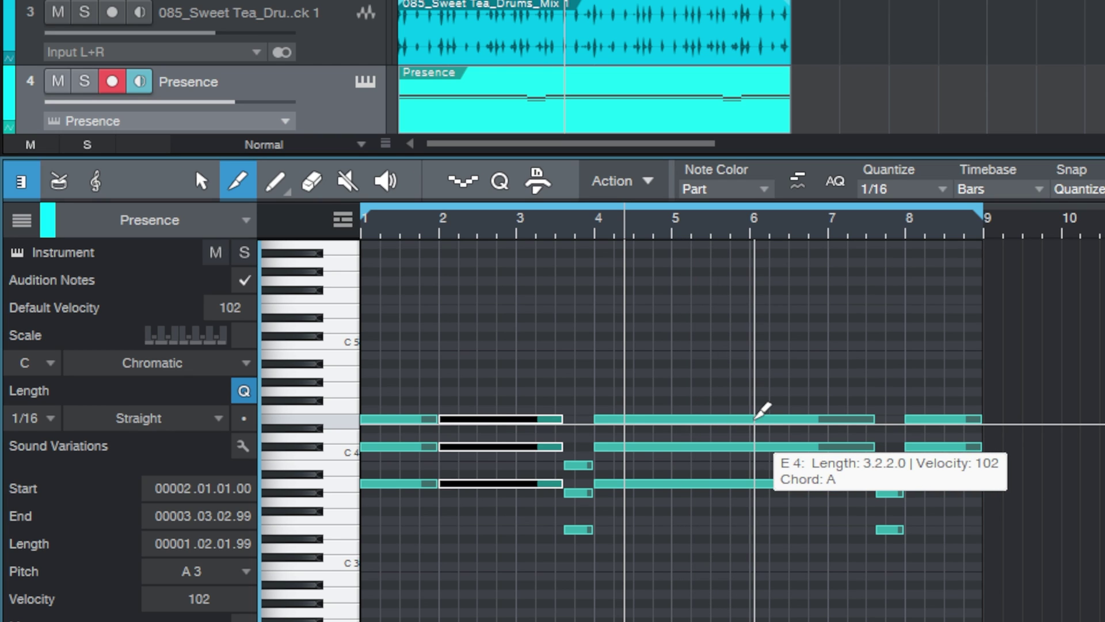
Step: Split the three long bar 4–7 notes at bar 6, return to the Arrow tool, and play from the start
key(e)
key(1)
drag(712, 359, 771, 511)
right_click(708, 361)
click(754, 359)
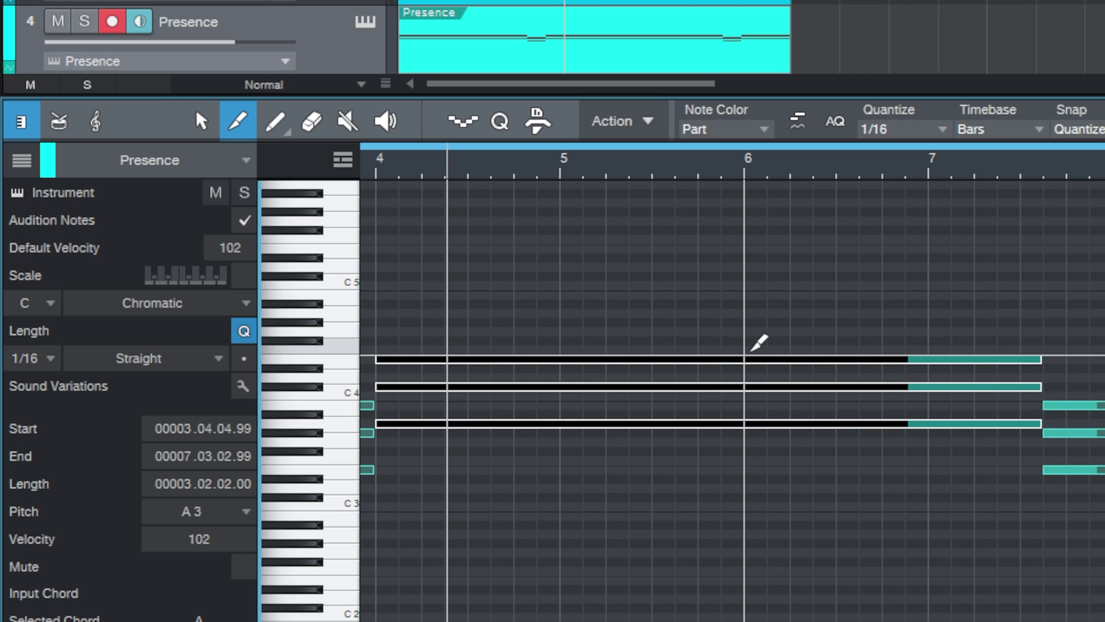
alt+click(748, 359)
right_click(746, 339)
click(746, 339)
key(w)
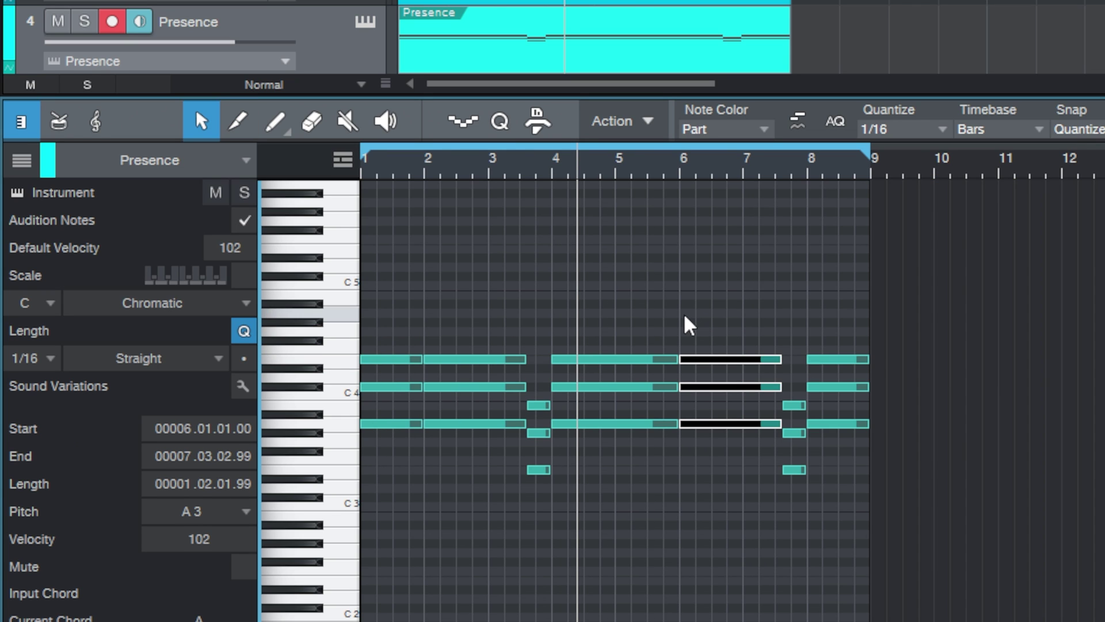
key(Home)
key(space)
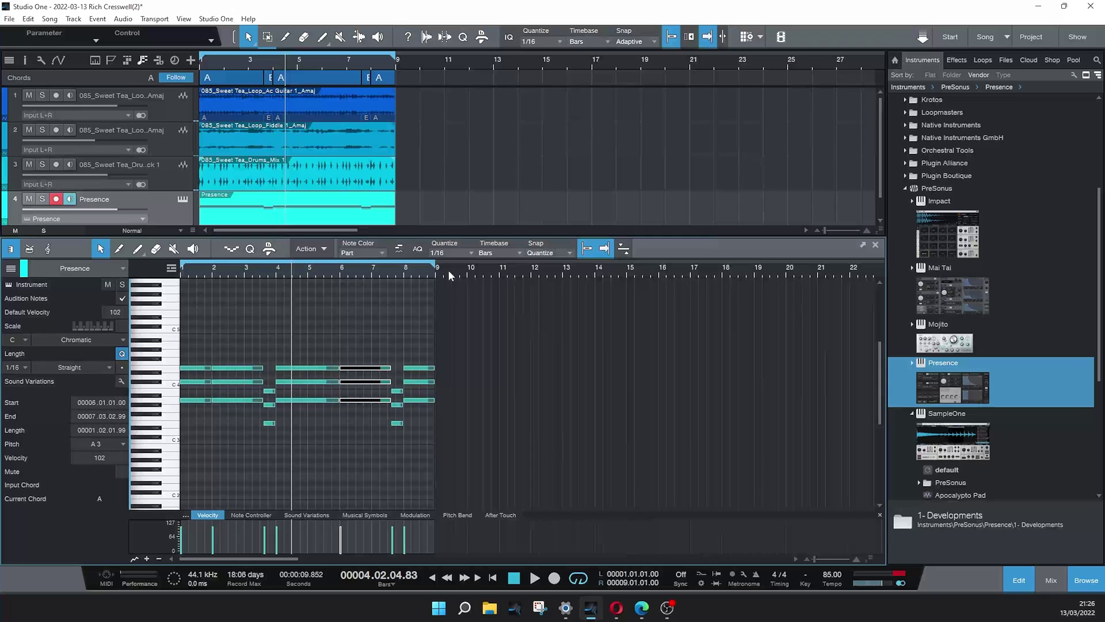
Step: Close the note editor and add an Arpeggiator Note FX to the Presence track in the Inspector
click(877, 246)
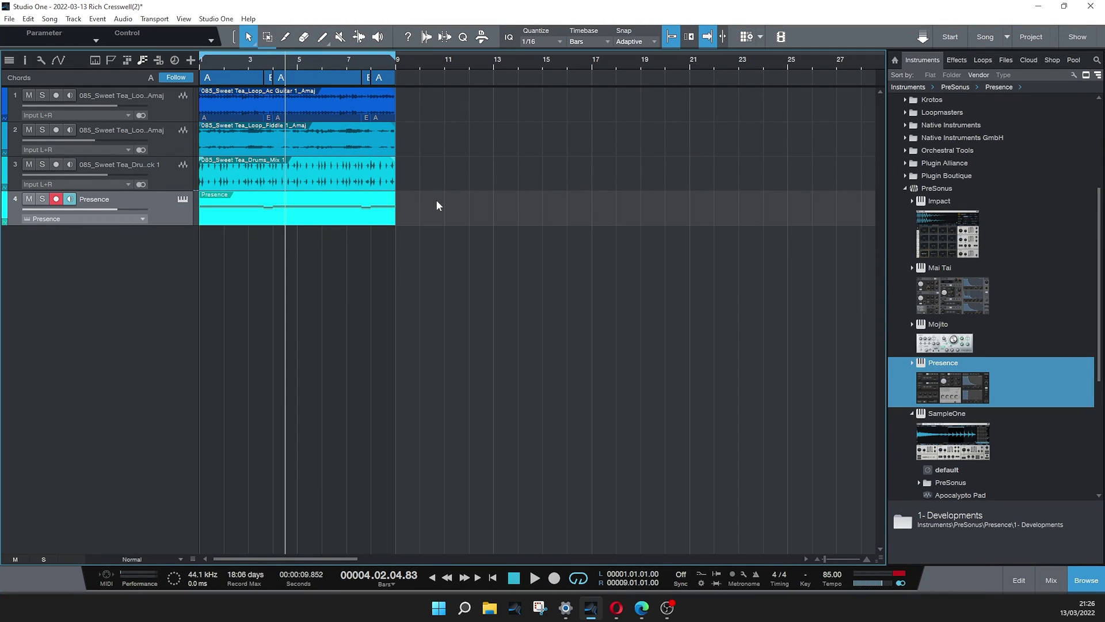
click(24, 66)
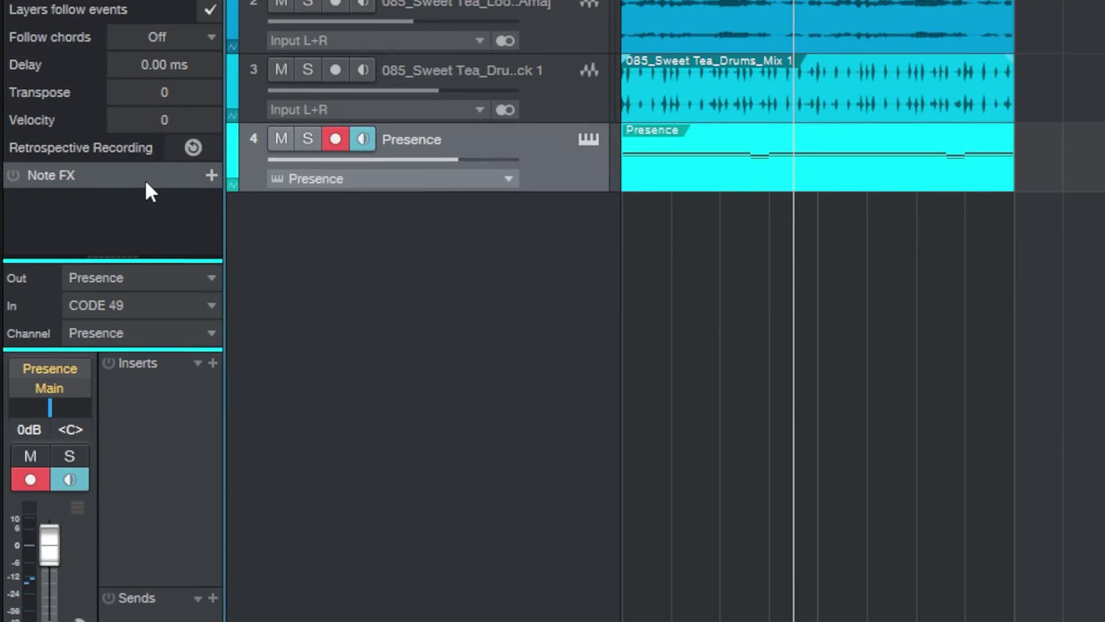
click(212, 183)
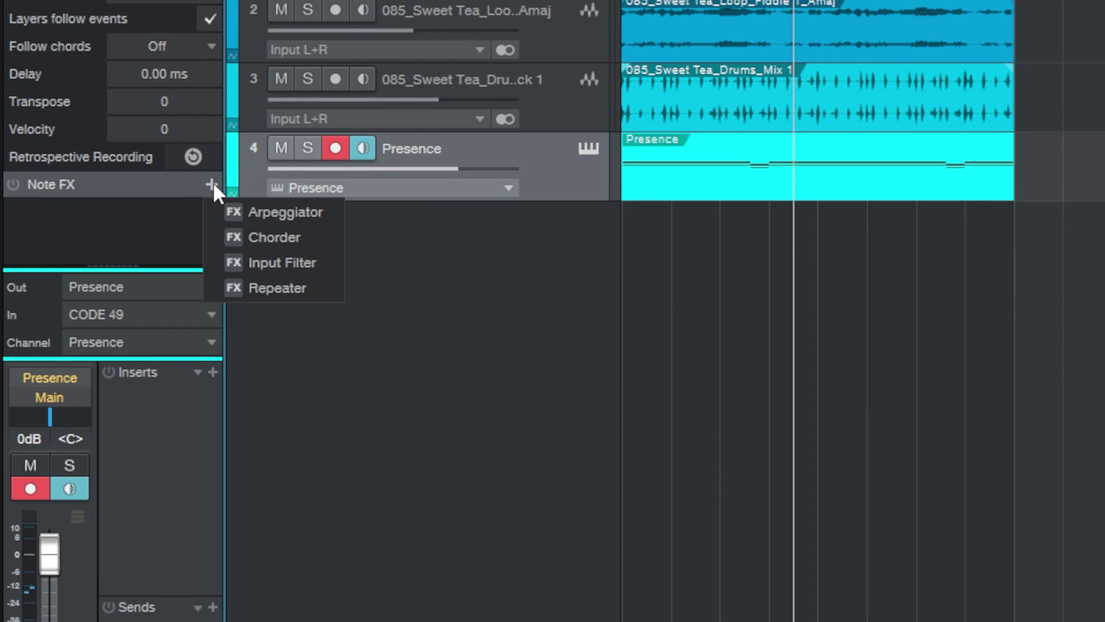
click(242, 211)
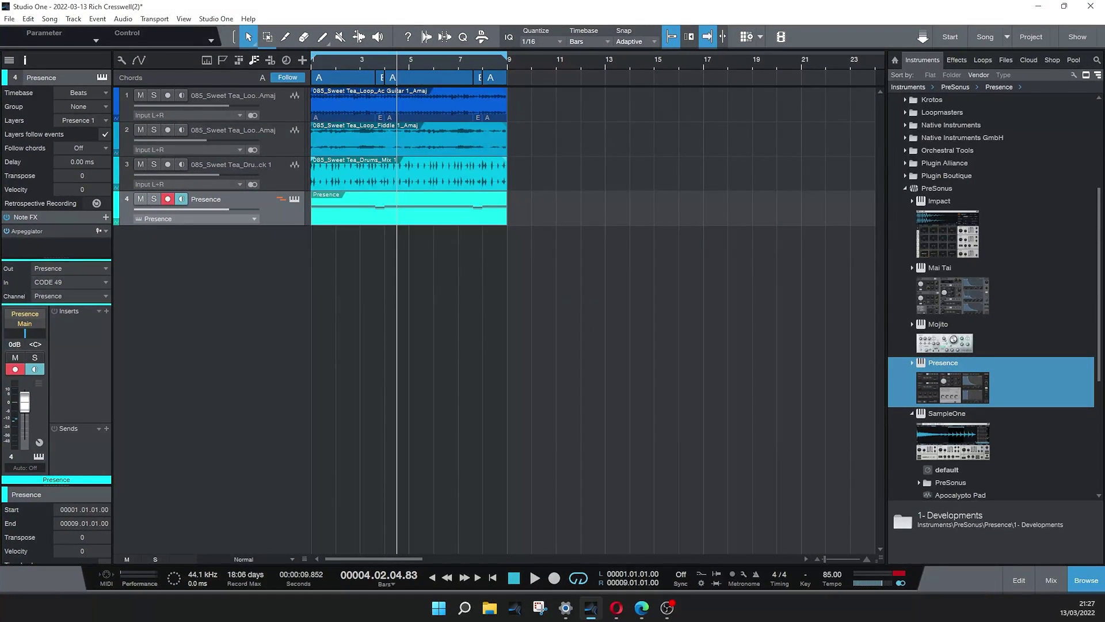
Step: Open the Arpeggiator window, solo the Presence track, play from the start, and enable Pattern mode
drag(414, 338, 431, 258)
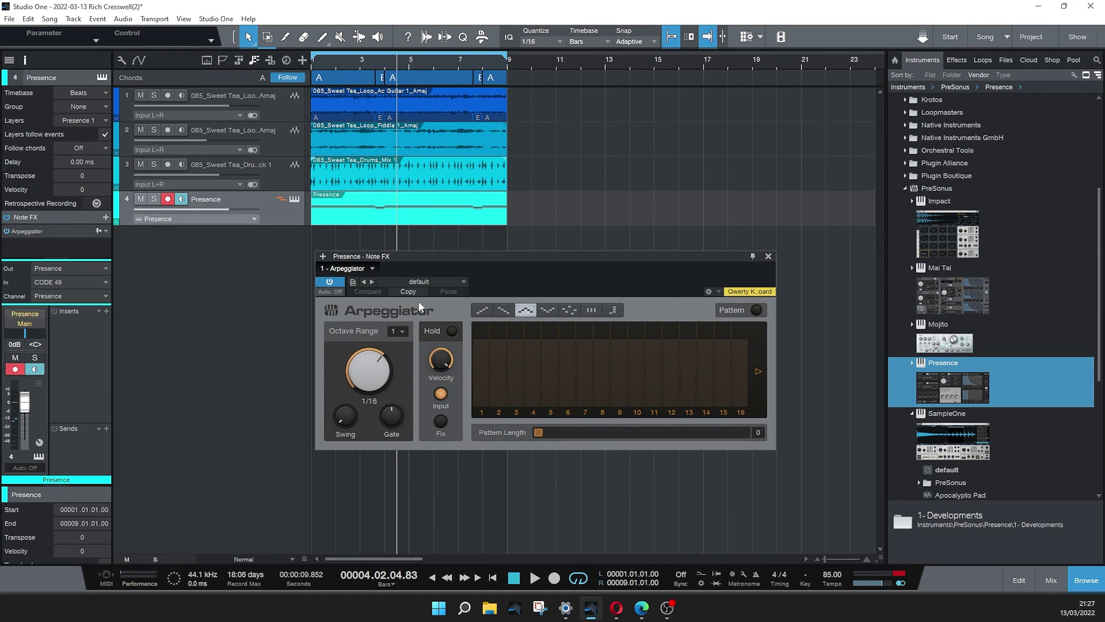
click(154, 199)
key(comma)
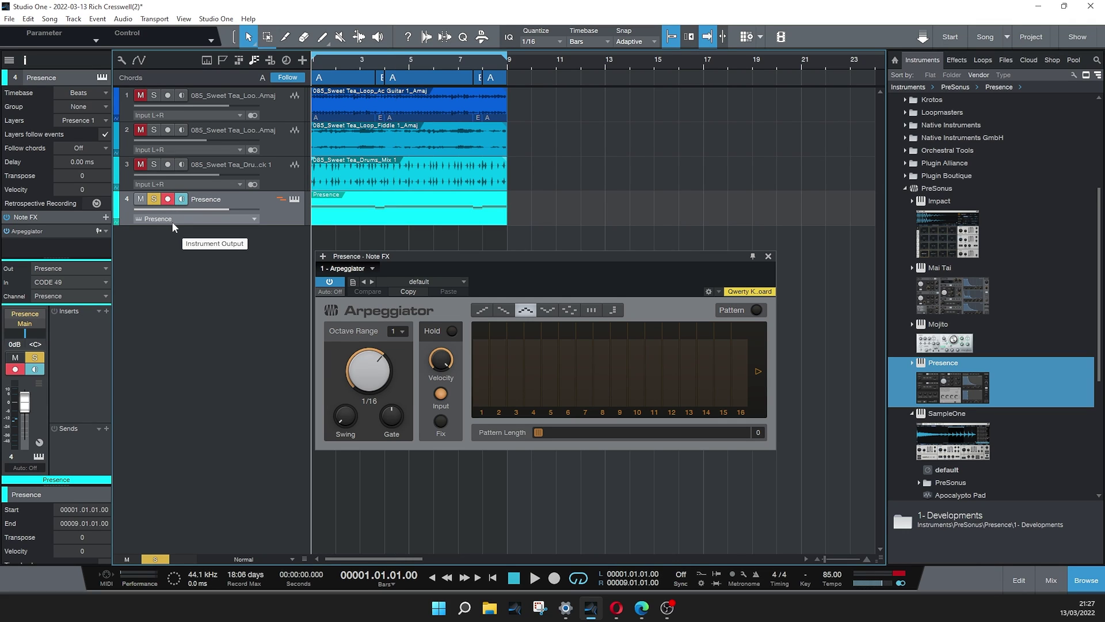
key(space)
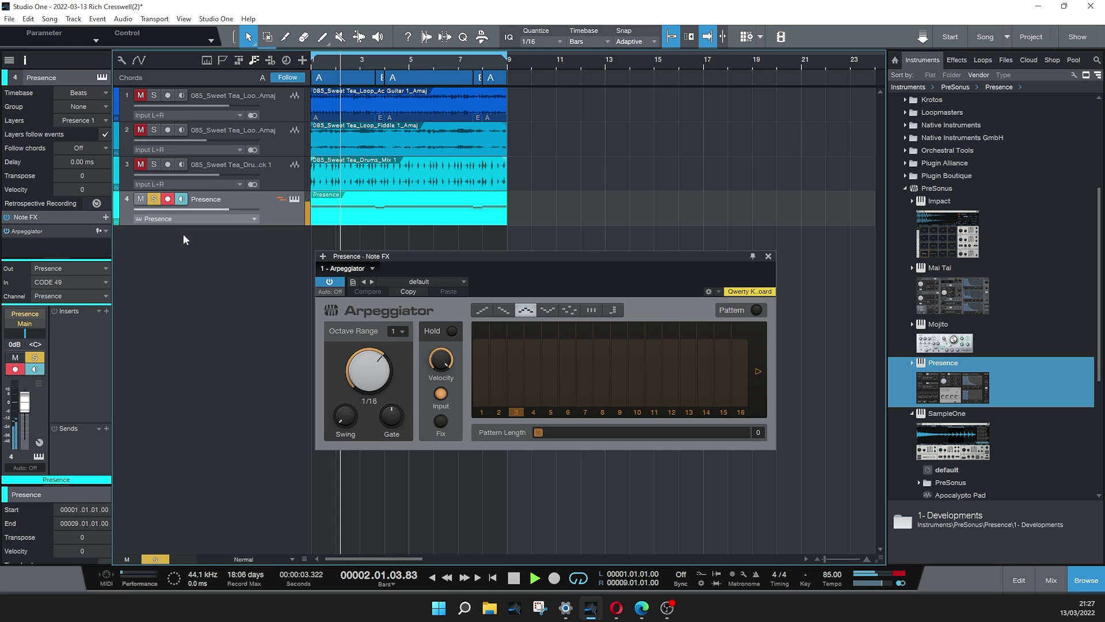
click(755, 311)
Step: Lower Arpeggiator pattern step 2 to 44 % and step 3 to about 70 %
drag(503, 342, 603, 362)
drag(523, 342, 583, 375)
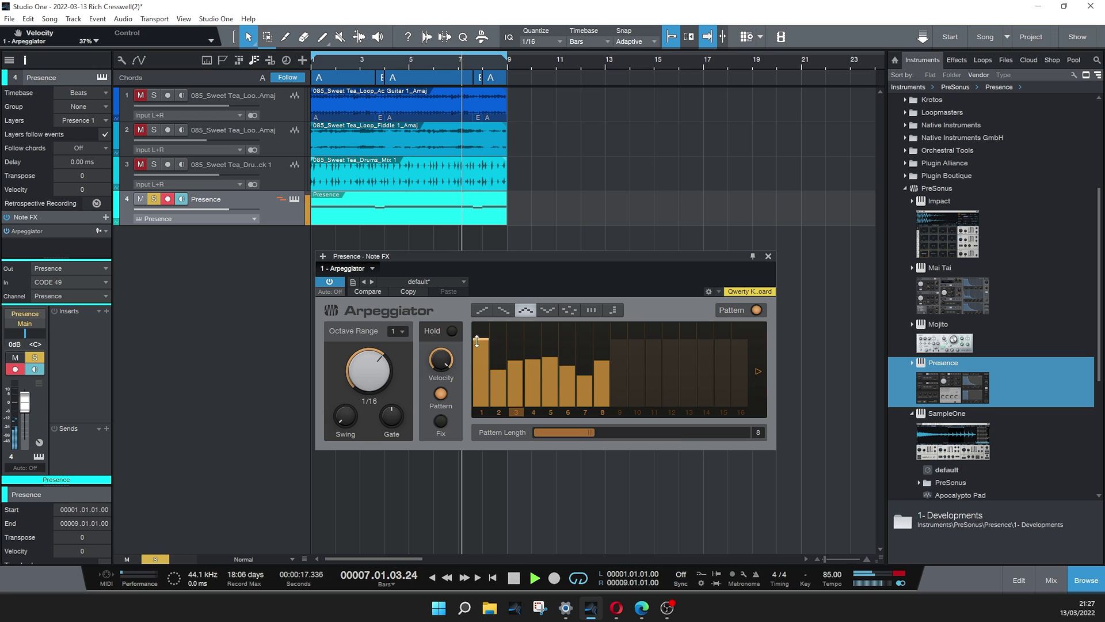
mouse_move(379, 368)
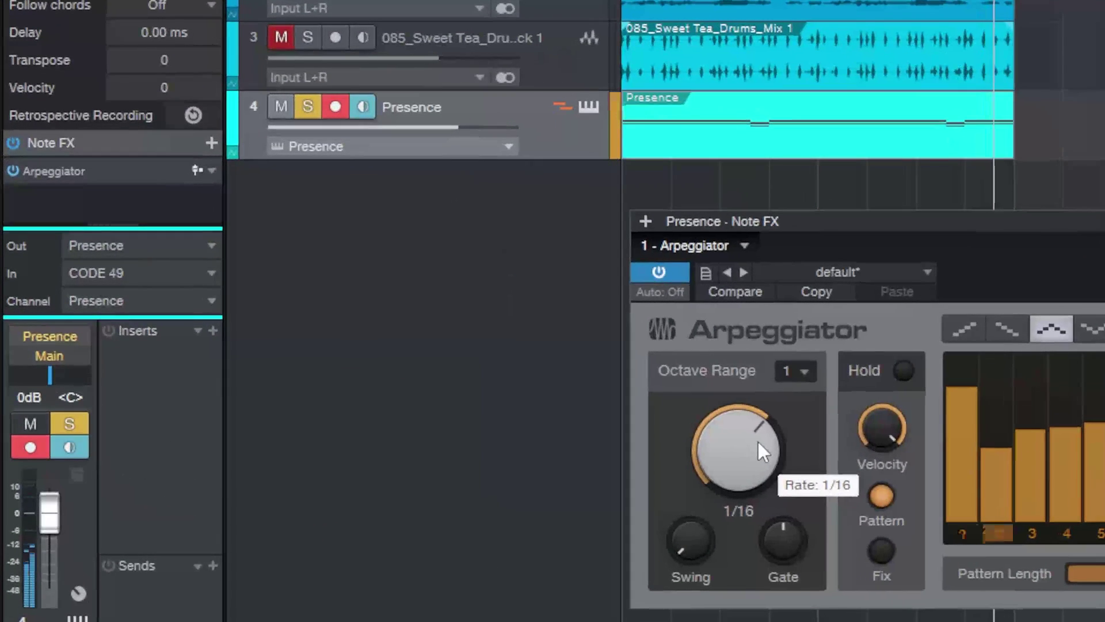
Step: Set the Arpeggiator Octave Range to 2 and the Rate knob to 1/8
click(806, 371)
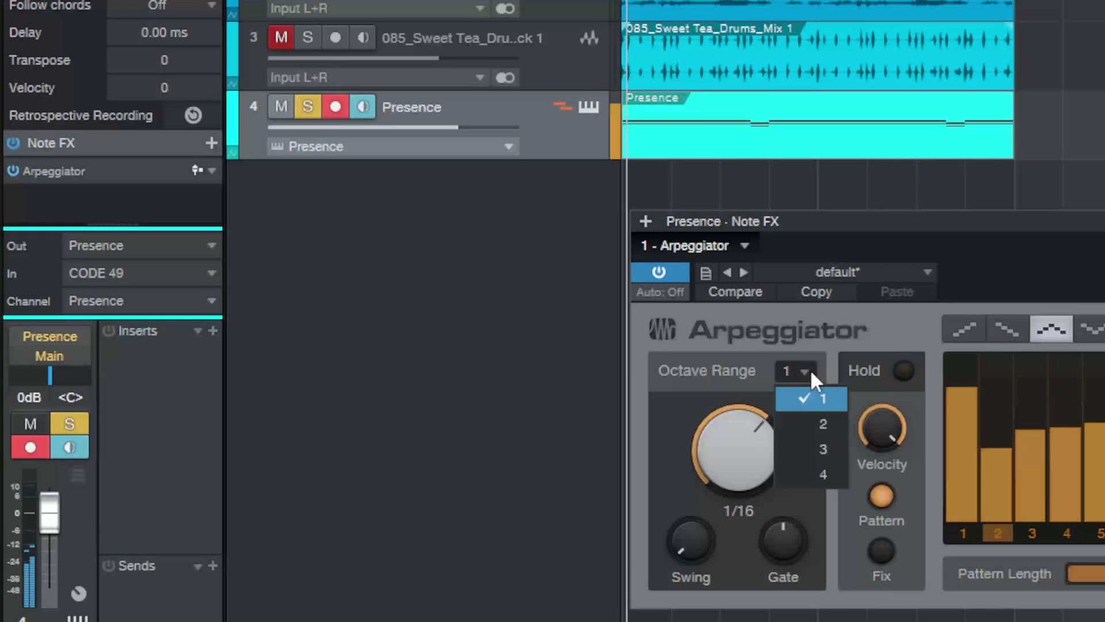
click(805, 426)
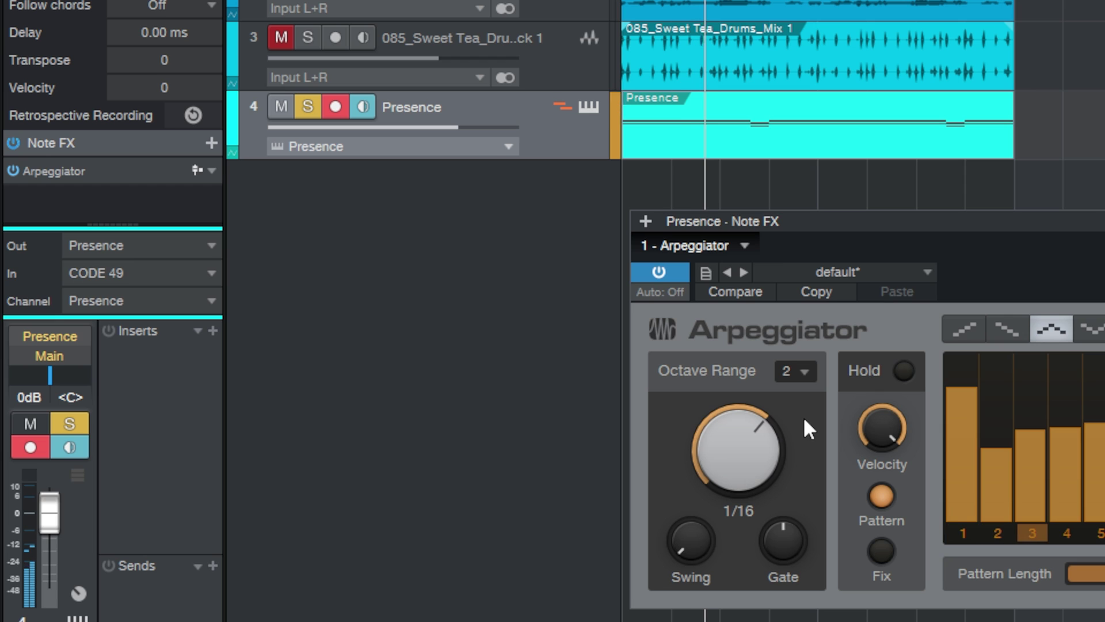
mouse_move(740, 441)
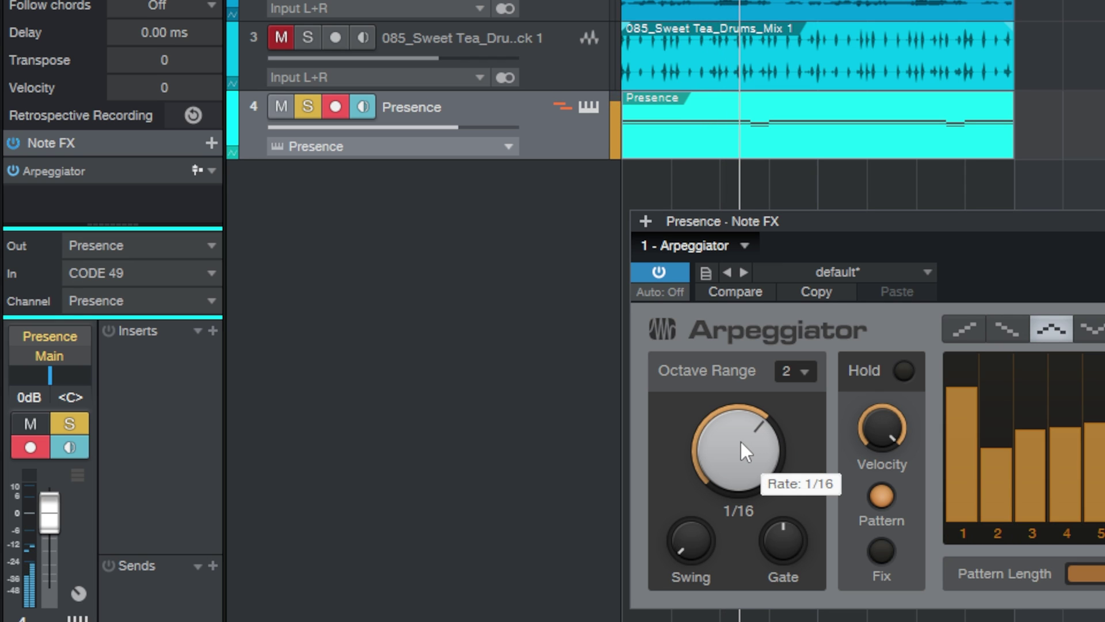
drag(741, 441, 732, 441)
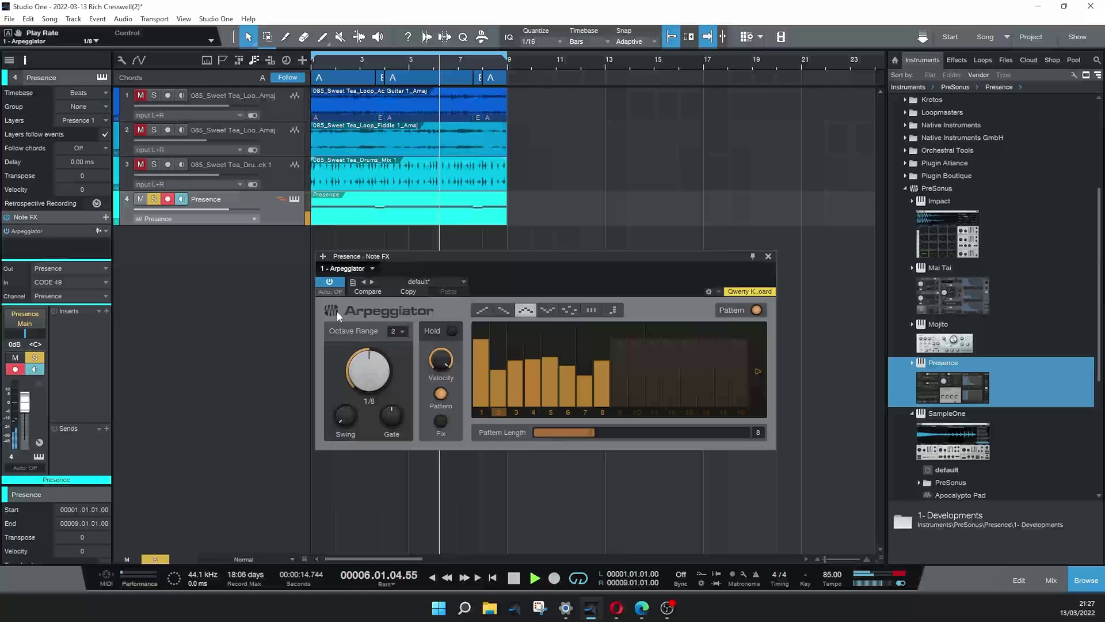
Step: Unsolo track 4 (Presence) to hear the arpeggiated piano over the loops, then stop playback
click(153, 199)
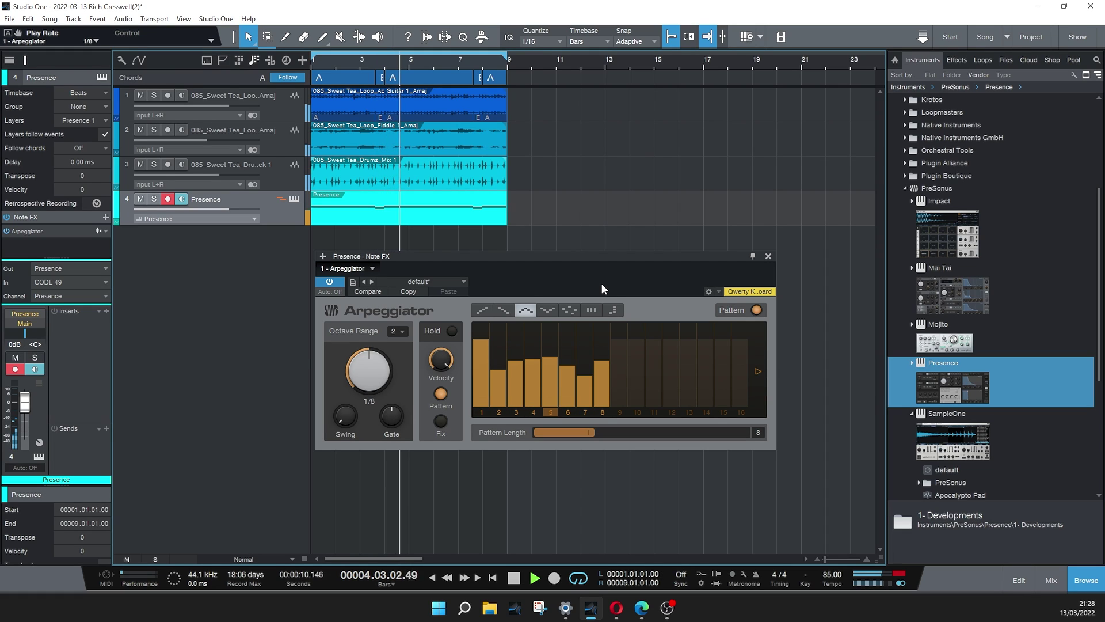
key(space)
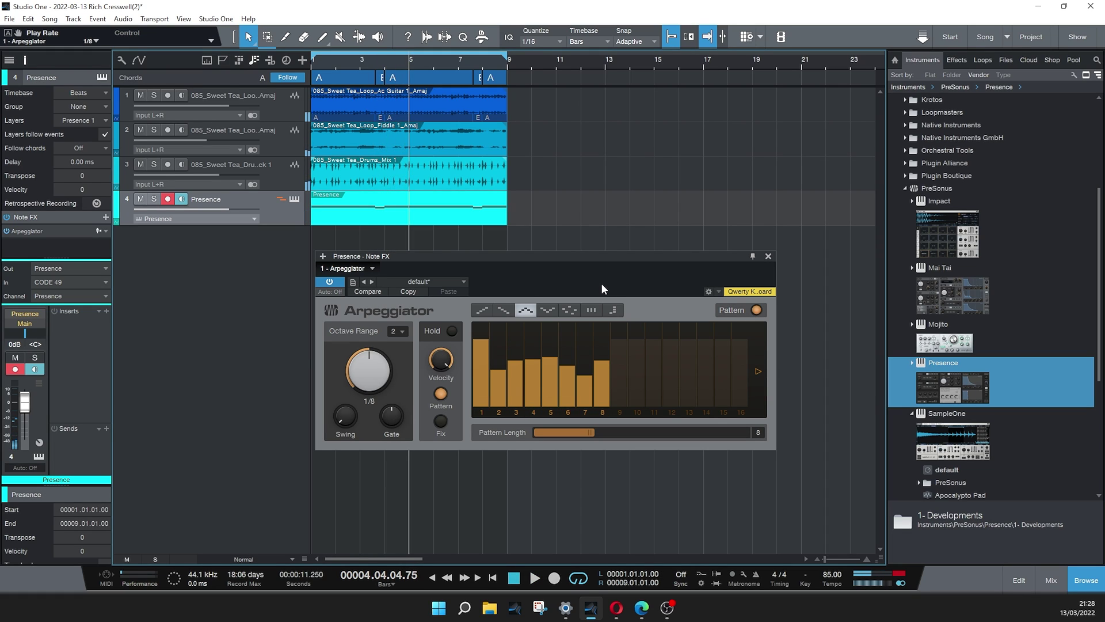